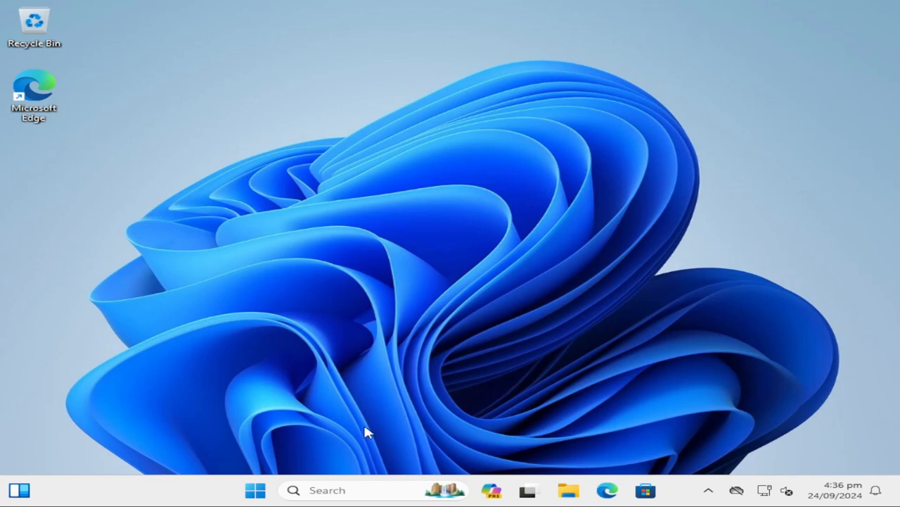
Open the Accounts page in Windows Settings and examine the account type and the available account settings
click(251, 494)
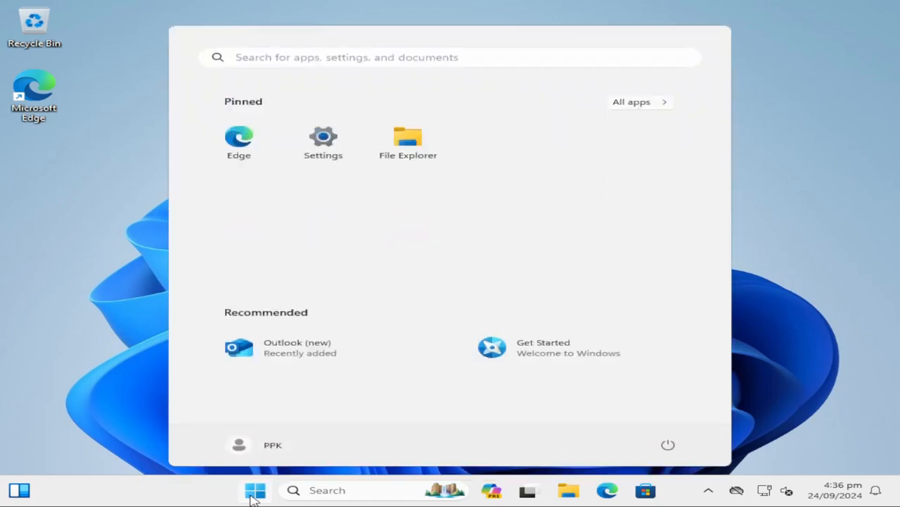
click(332, 150)
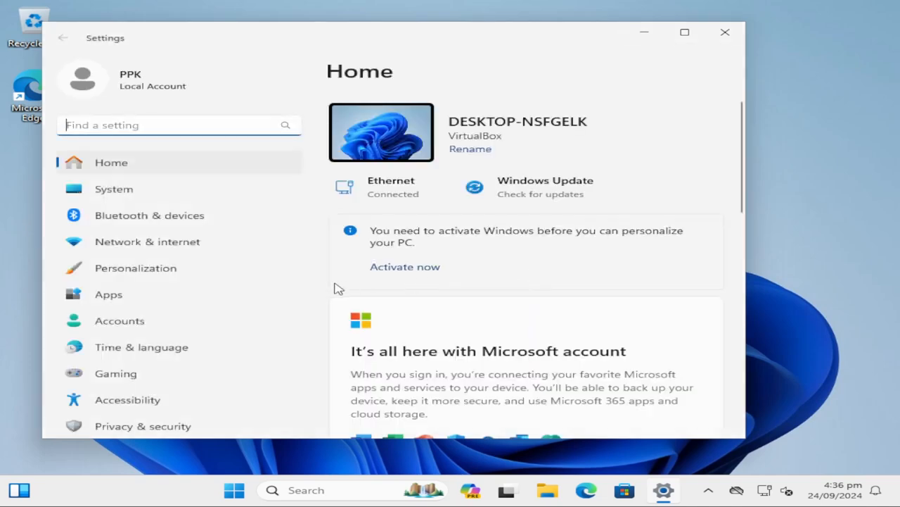
click(166, 322)
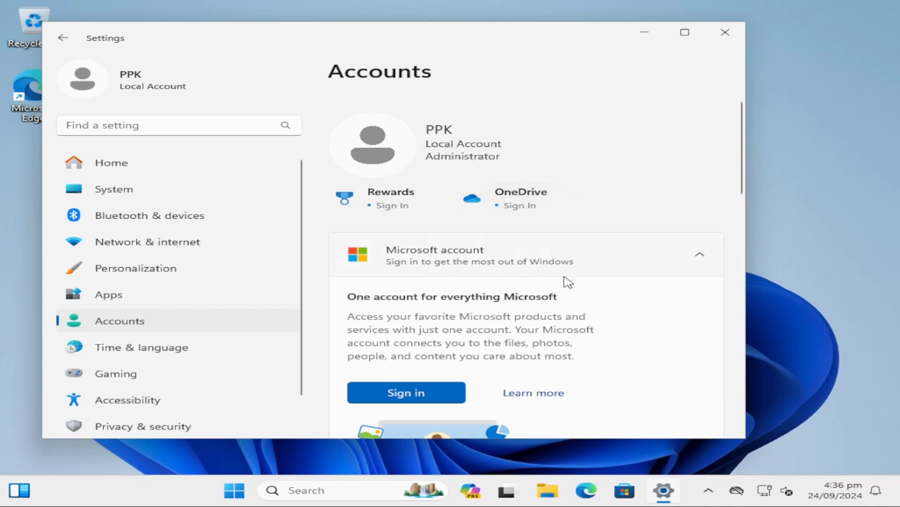
scroll(567, 282, down, 2)
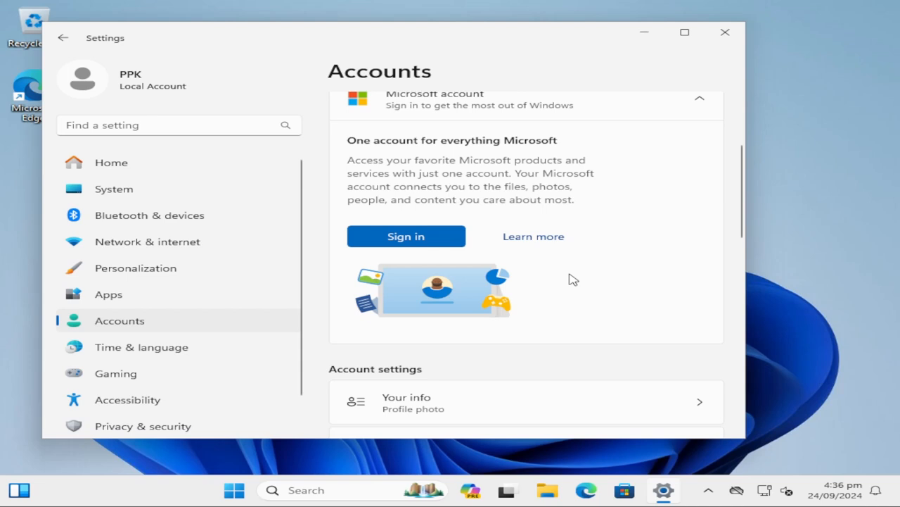
scroll(574, 280, down, 2)
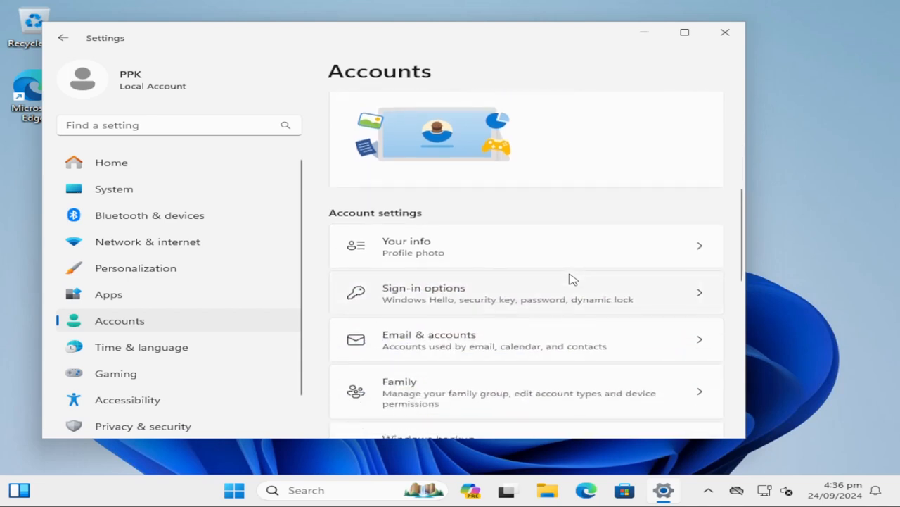
scroll(573, 279, up, 3)
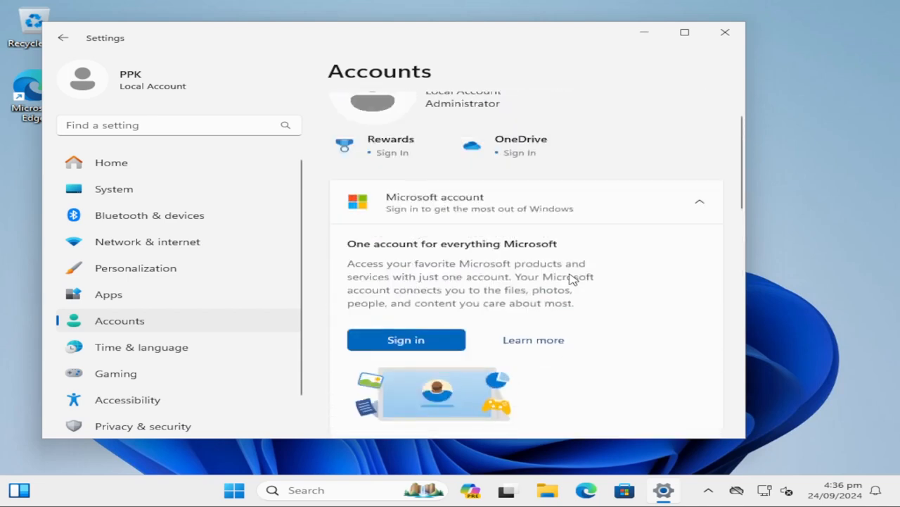
scroll(574, 279, down, 3)
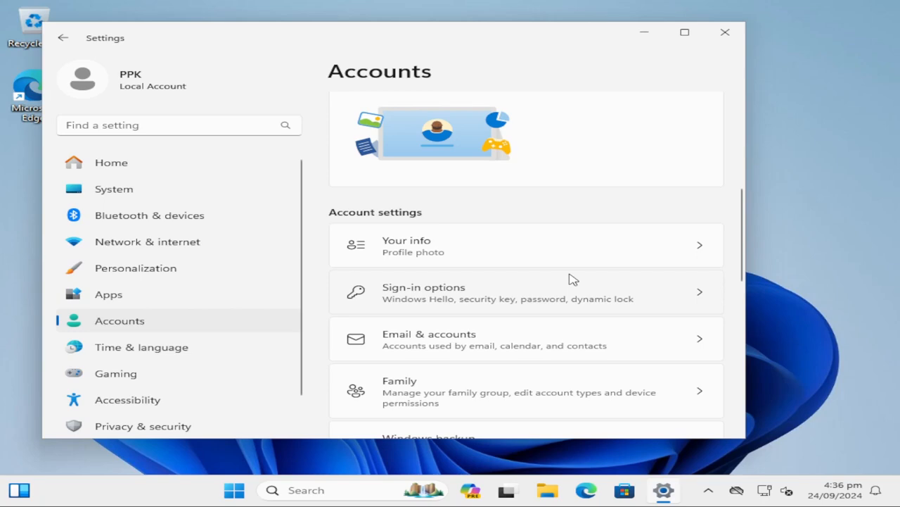
scroll(574, 279, down, 5)
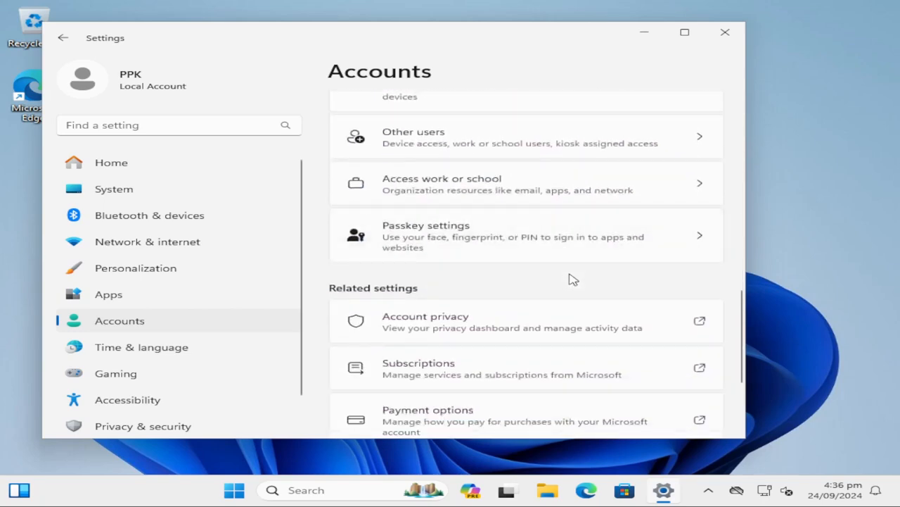
scroll(573, 279, down, 2)
scroll(574, 279, up, 8)
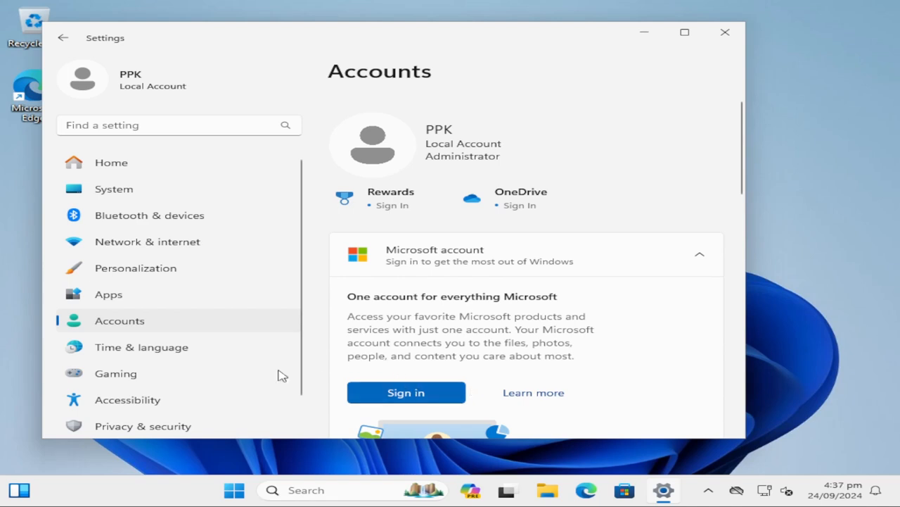
Uninstall Microsoft OneDrive through Control Panel's installed programs list and allow the app to make changes to the device
click(332, 490)
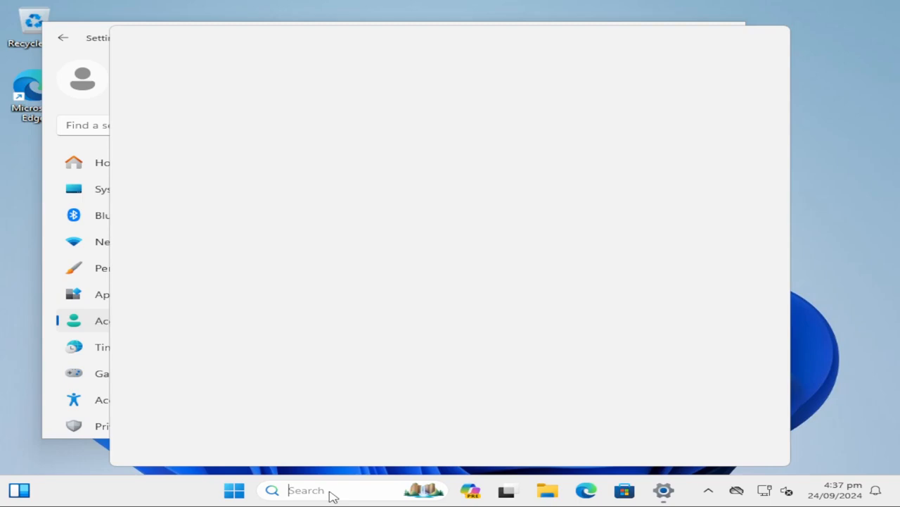
text(control)
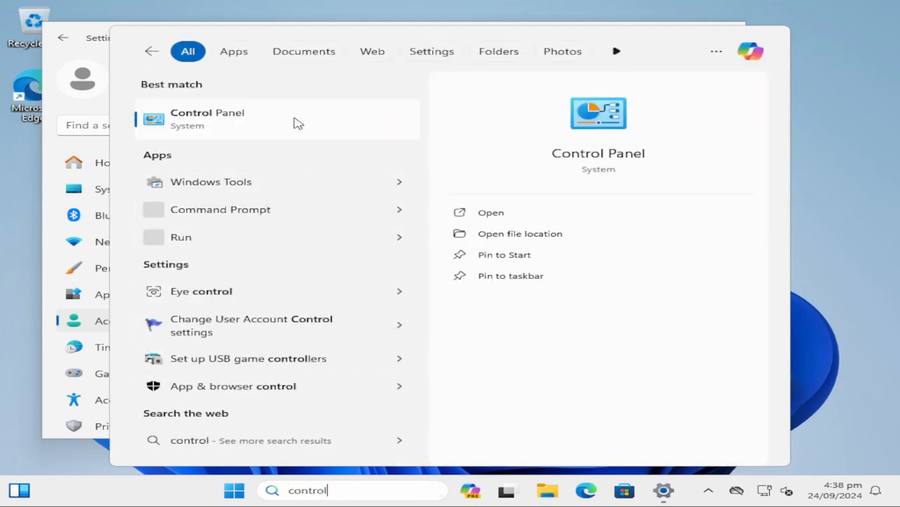
click(295, 123)
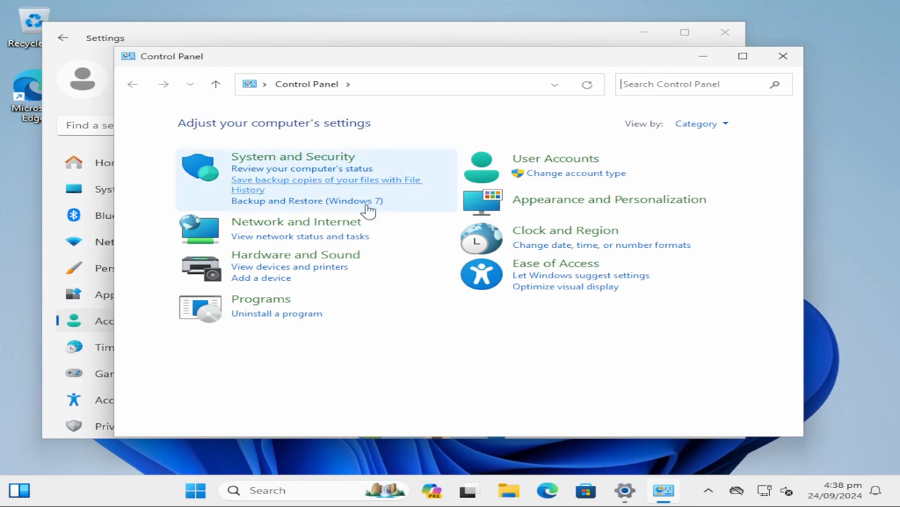
click(291, 319)
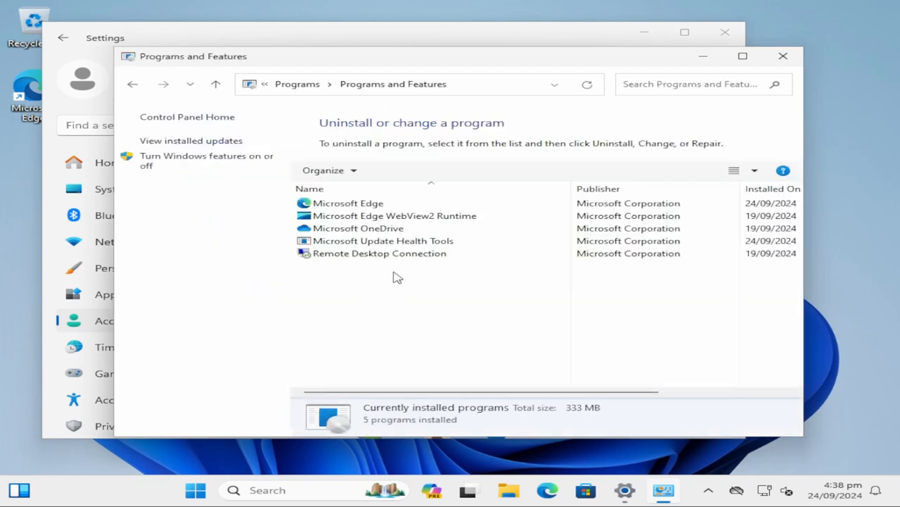
click(405, 230)
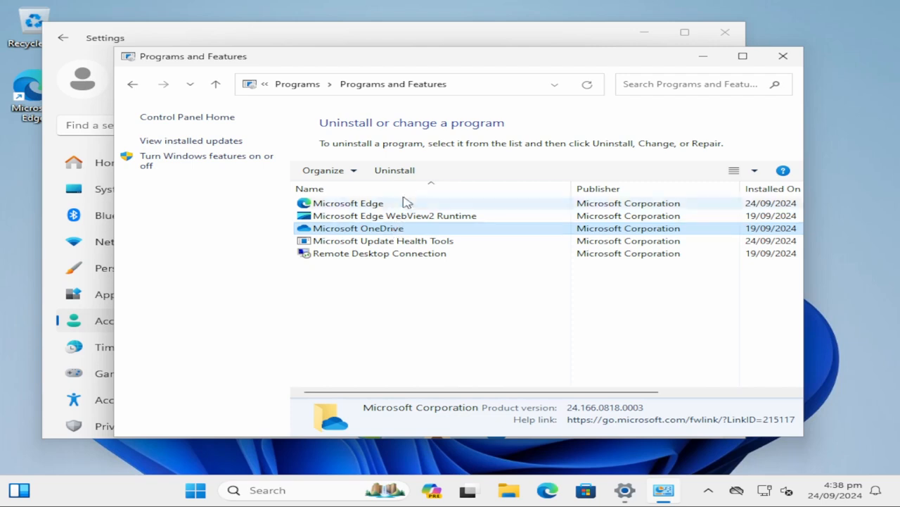
click(402, 171)
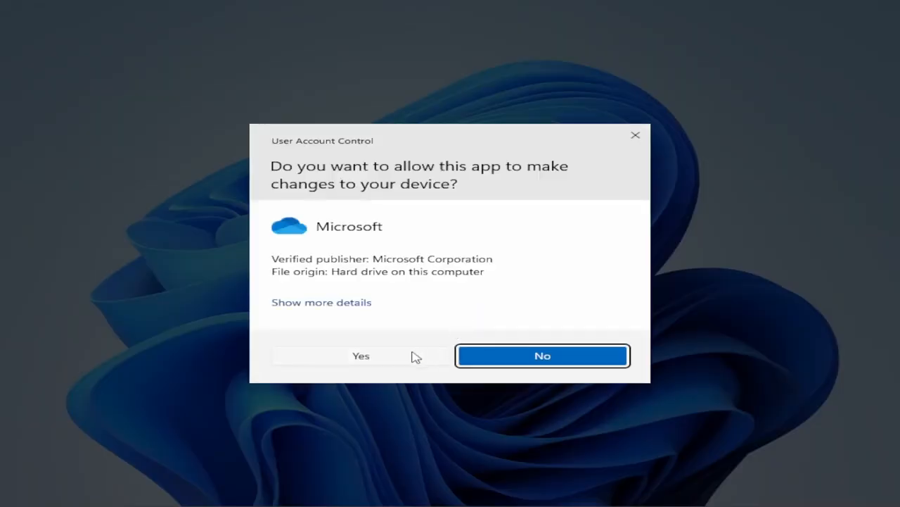
click(391, 357)
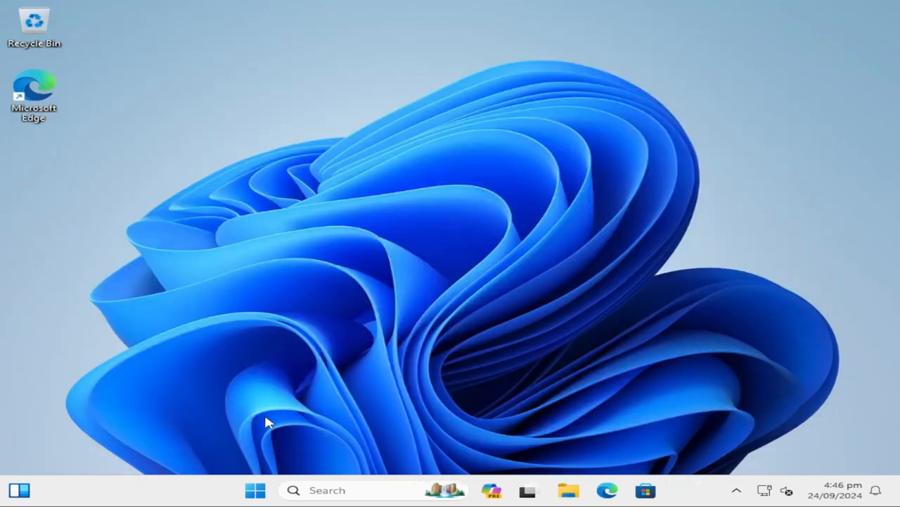
In the Windows Settings General privacy options, turn off language-list access for websites, app launch tracking, and suggested content in the Settings app
click(258, 492)
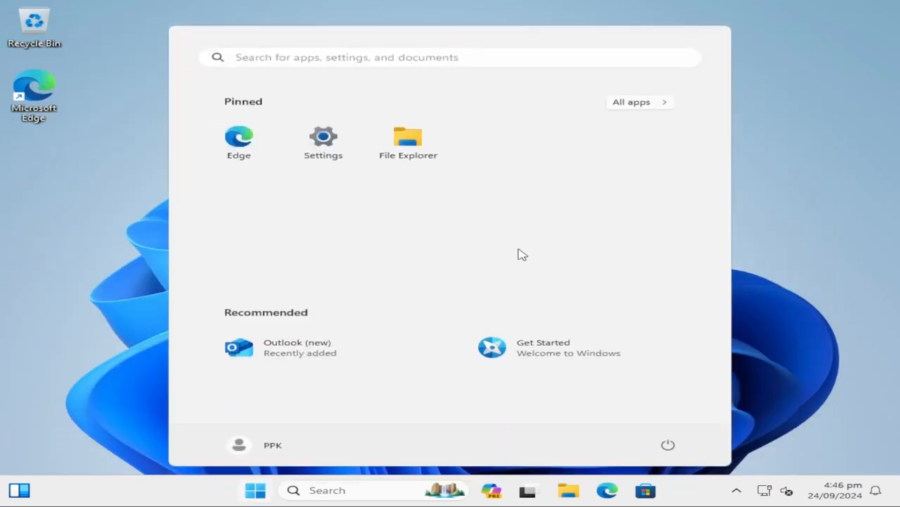
click(327, 154)
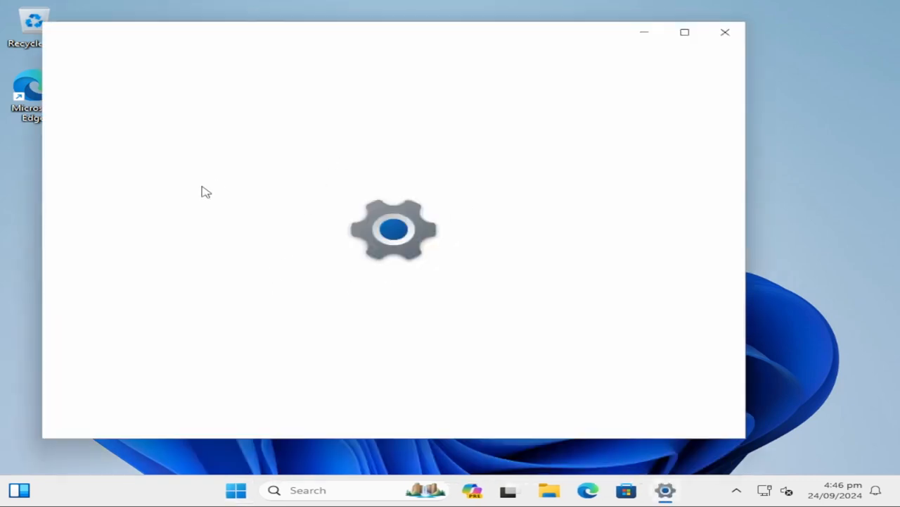
scroll(169, 273, down, 1)
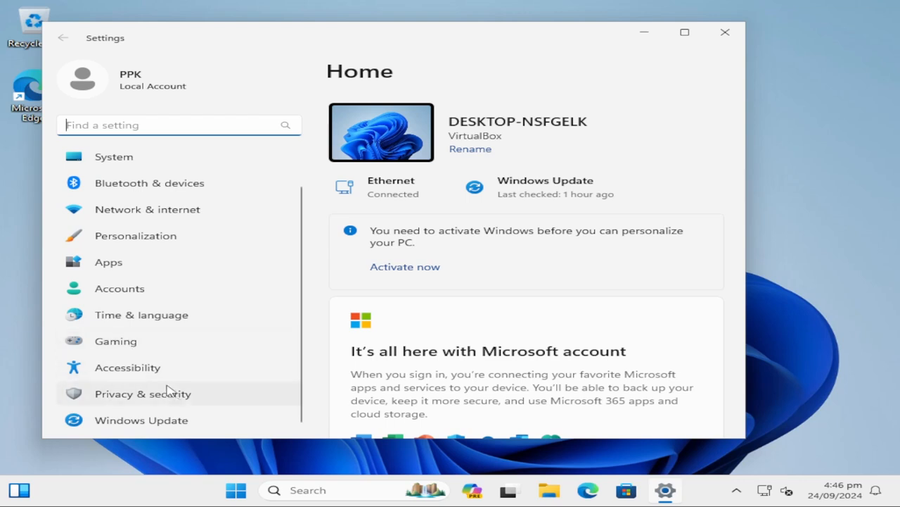
click(146, 401)
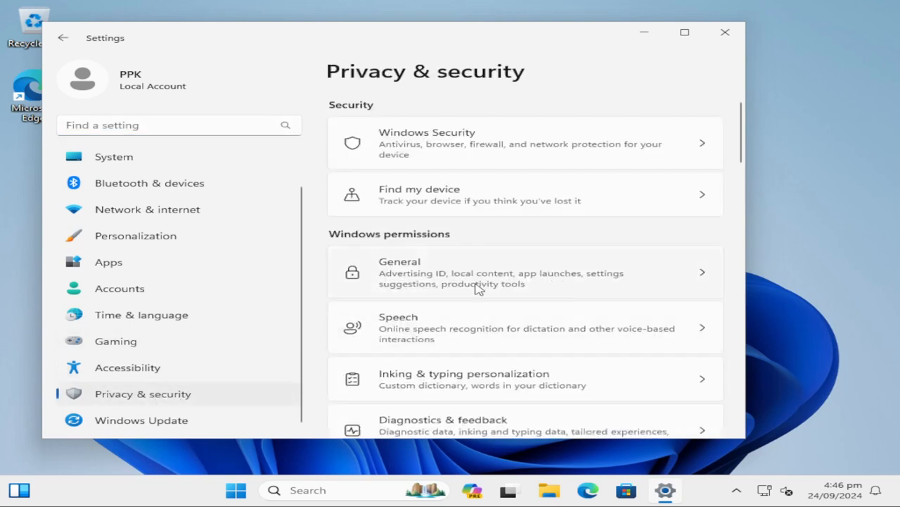
click(520, 279)
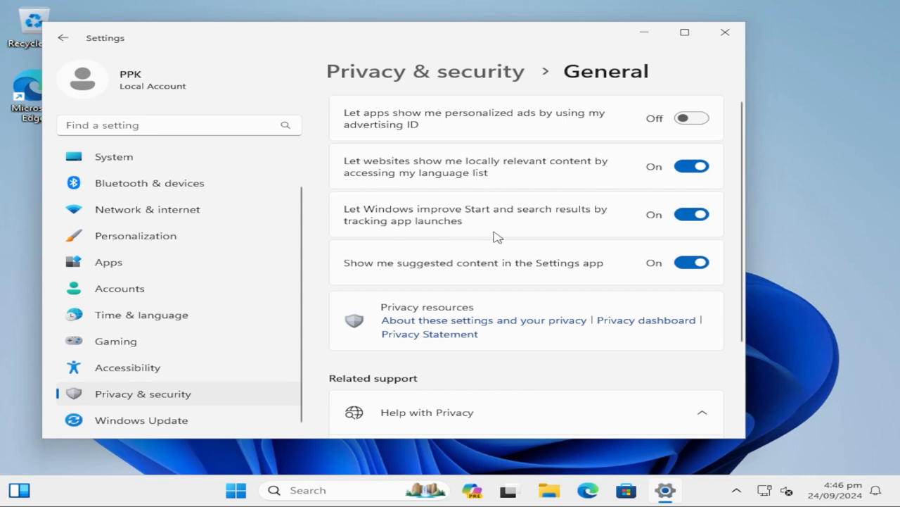
click(693, 168)
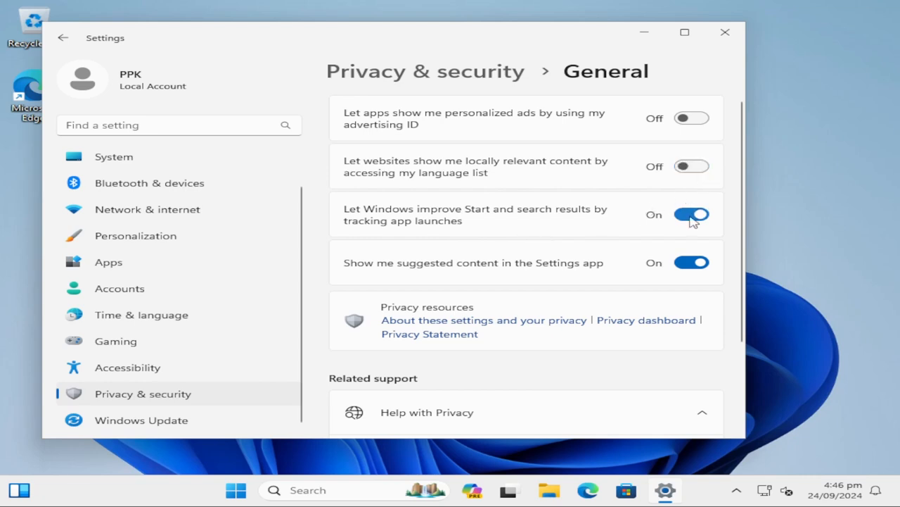
click(692, 215)
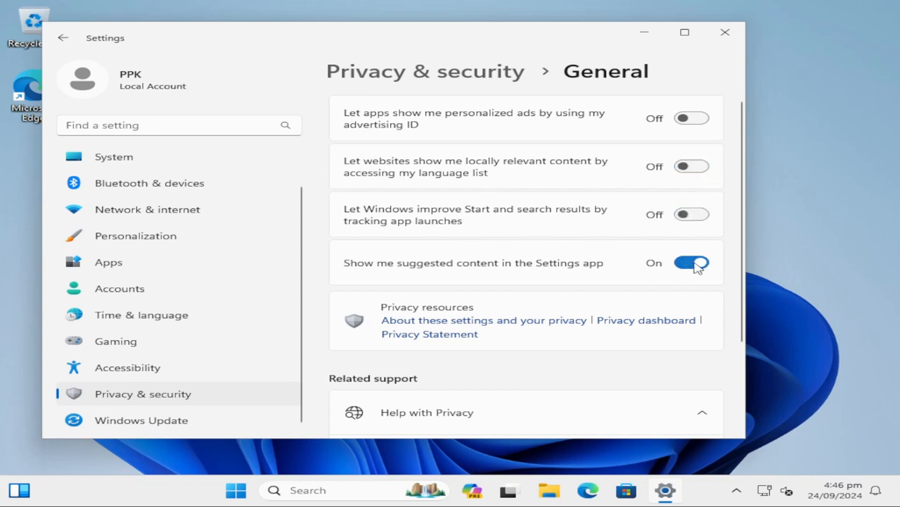
click(698, 263)
scroll(584, 292, down, 3)
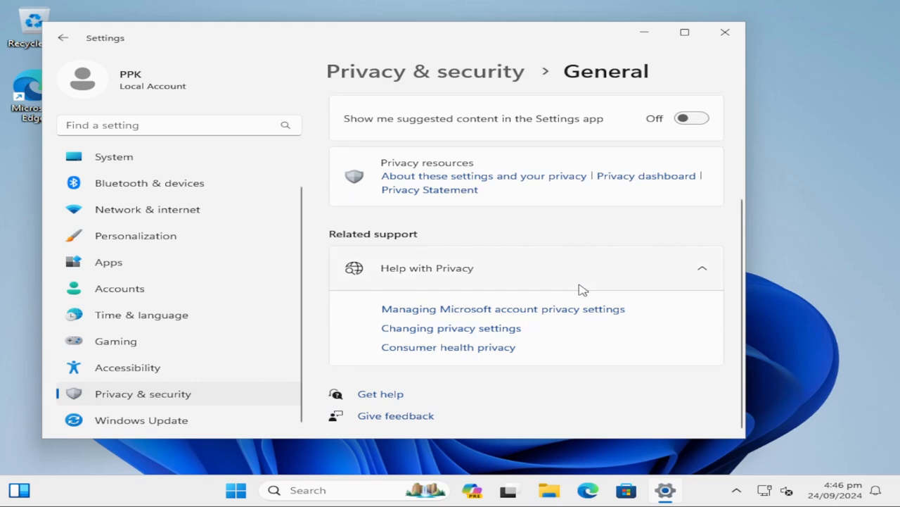
scroll(583, 289, up, 3)
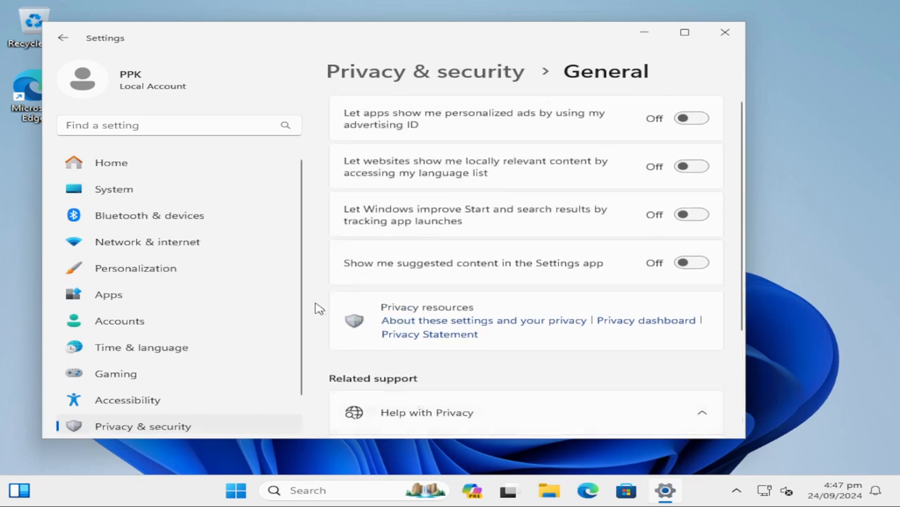
Turn off the custom inking and typing dictionary in the Inking & typing personalization privacy settings
scroll(271, 281, down, 1)
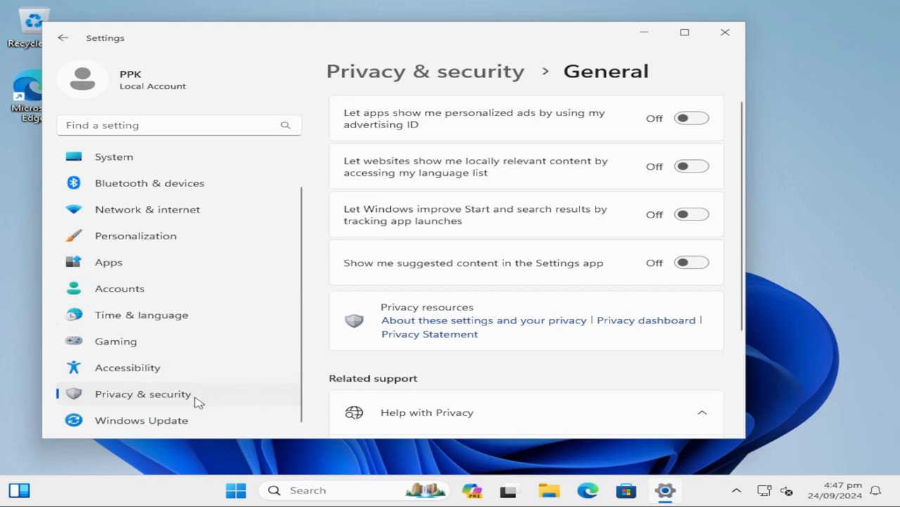
click(162, 396)
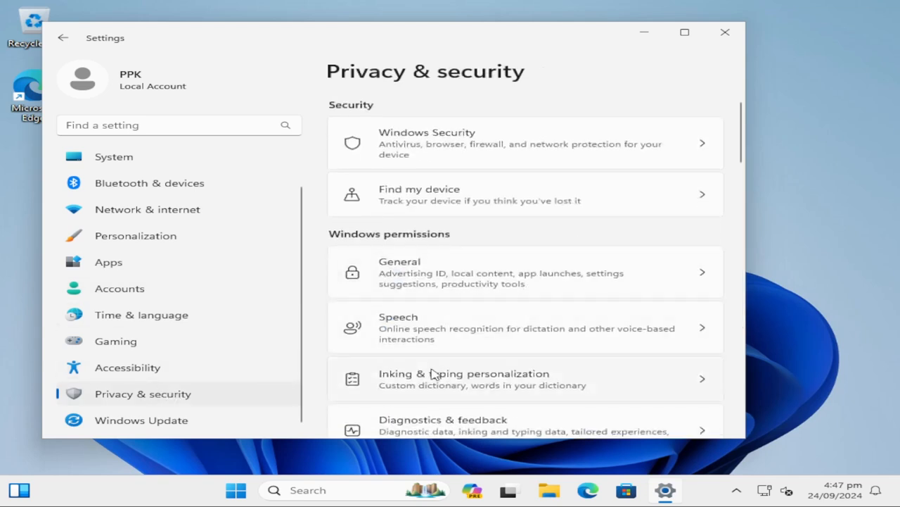
click(508, 384)
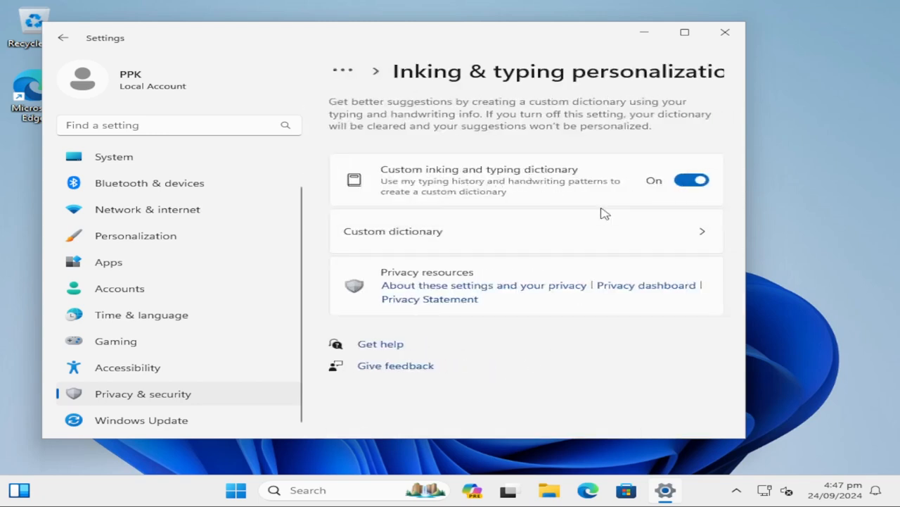
click(684, 185)
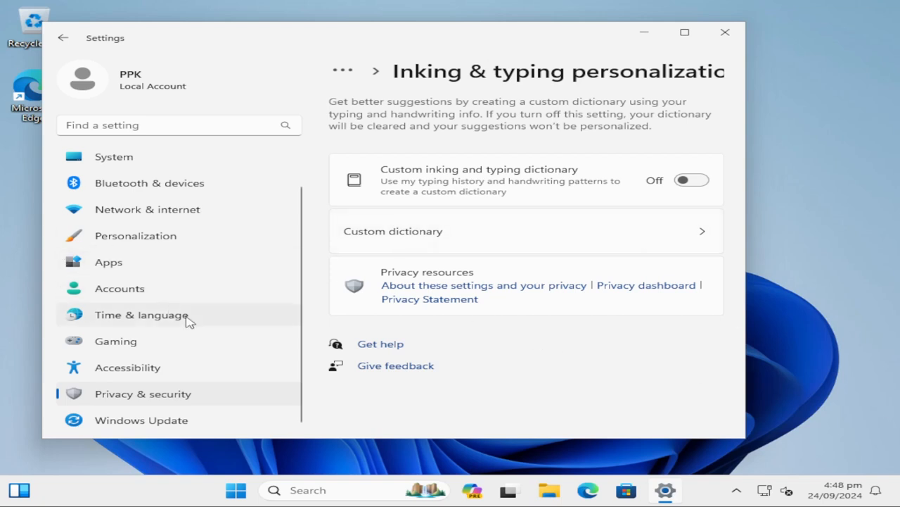
Open the Location privacy settings and review the location services, app access, location history and override options
click(154, 398)
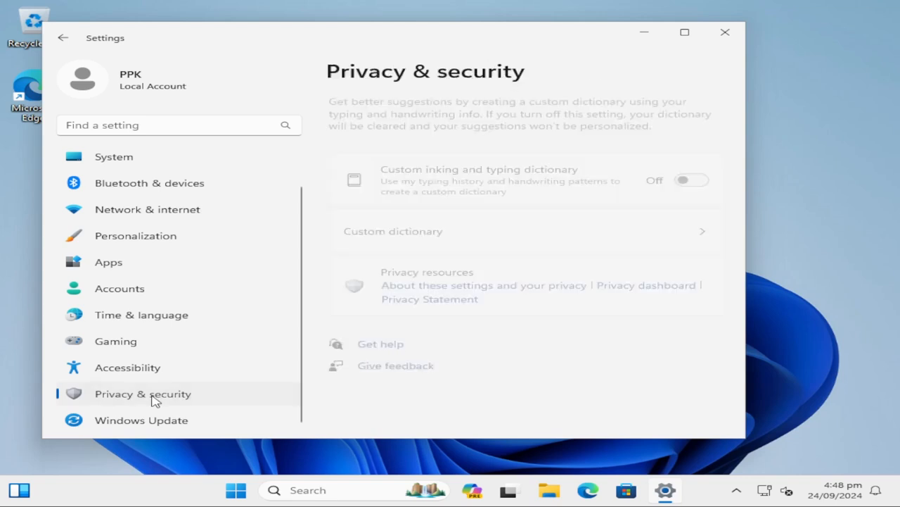
scroll(550, 297, down, 6)
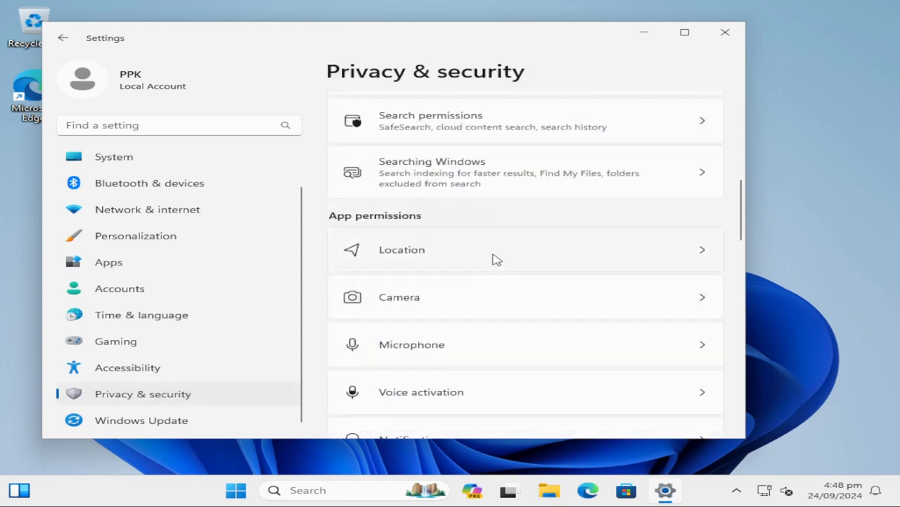
click(496, 259)
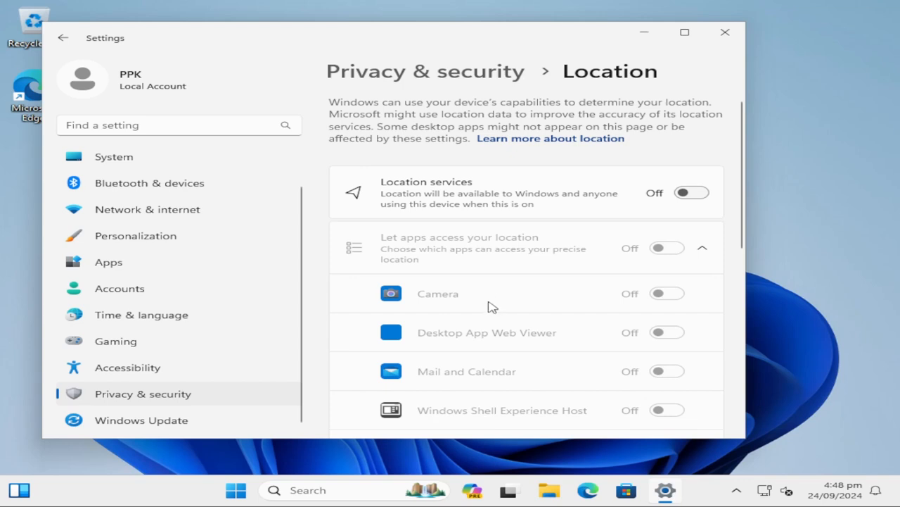
drag(416, 40, 451, 39)
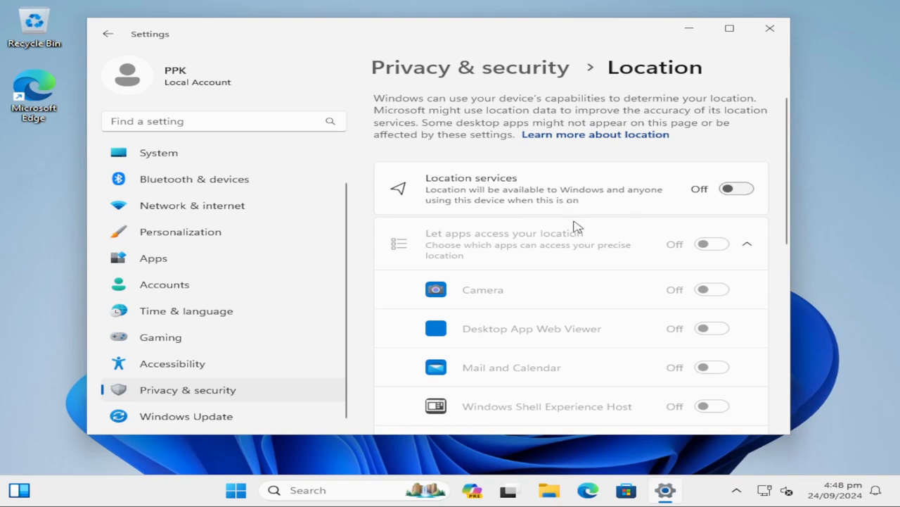
scroll(613, 299, down, 4)
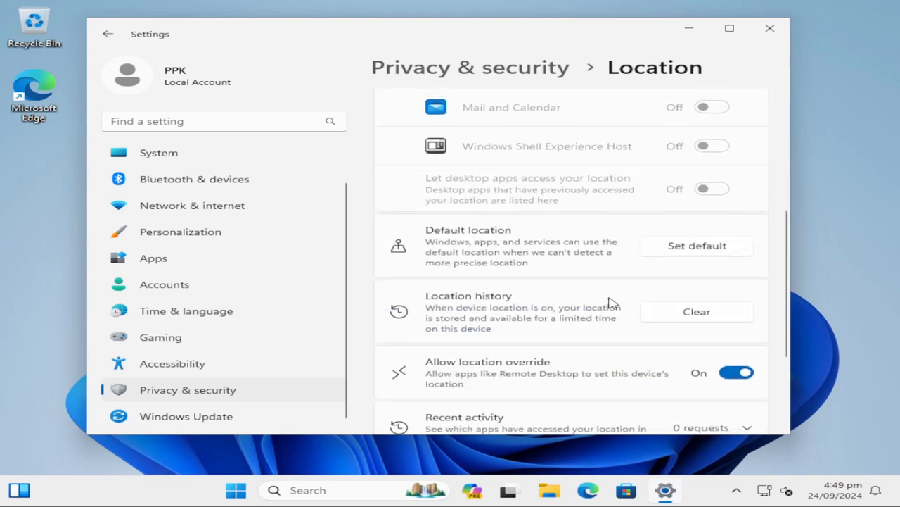
scroll(611, 302, up, 5)
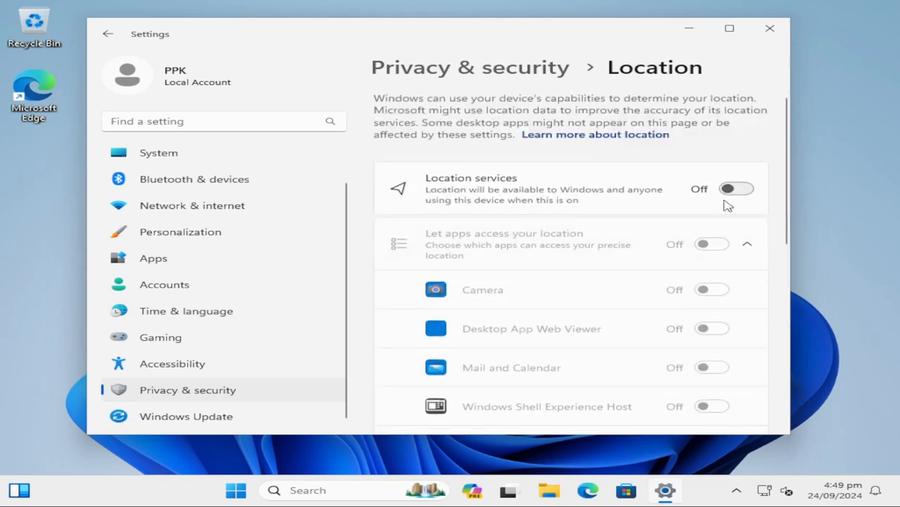
Leave the Location settings and check the optional diagnostic data and tailored experiences options under Diagnostics & feedback
scroll(631, 286, down, 1)
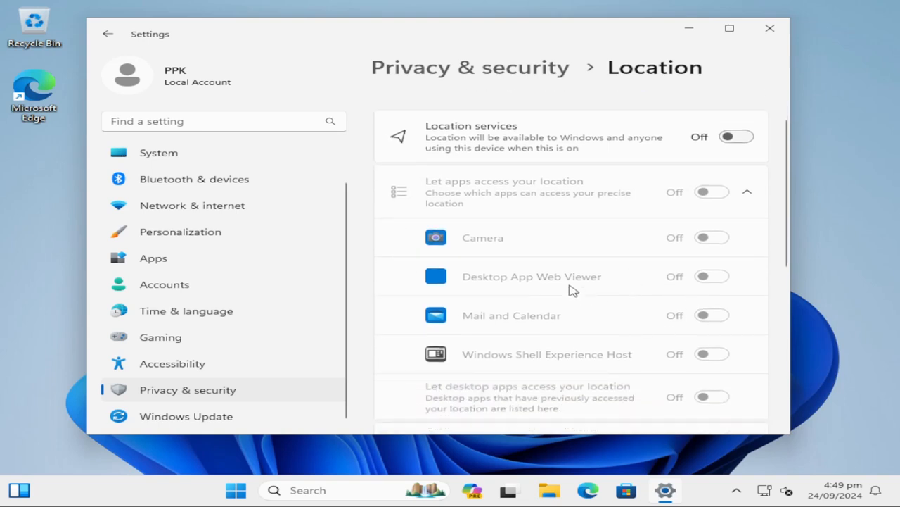
scroll(571, 289, down, 5)
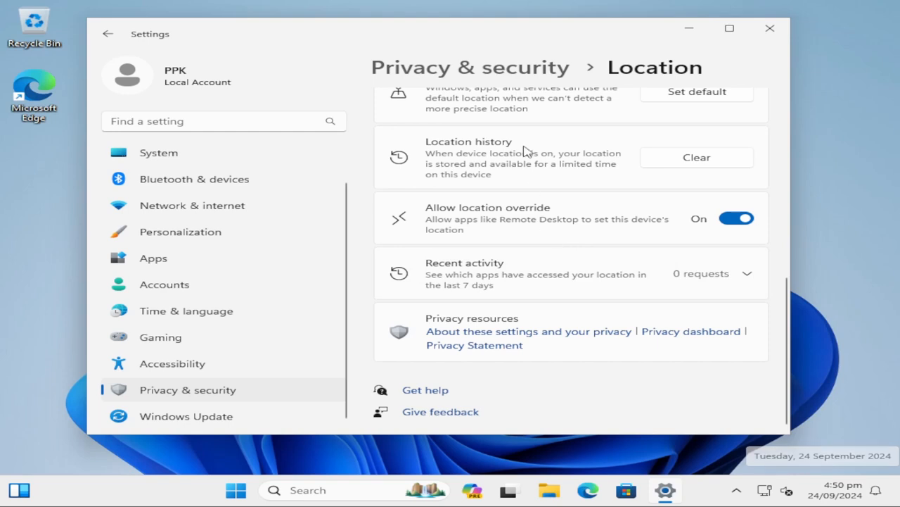
click(459, 71)
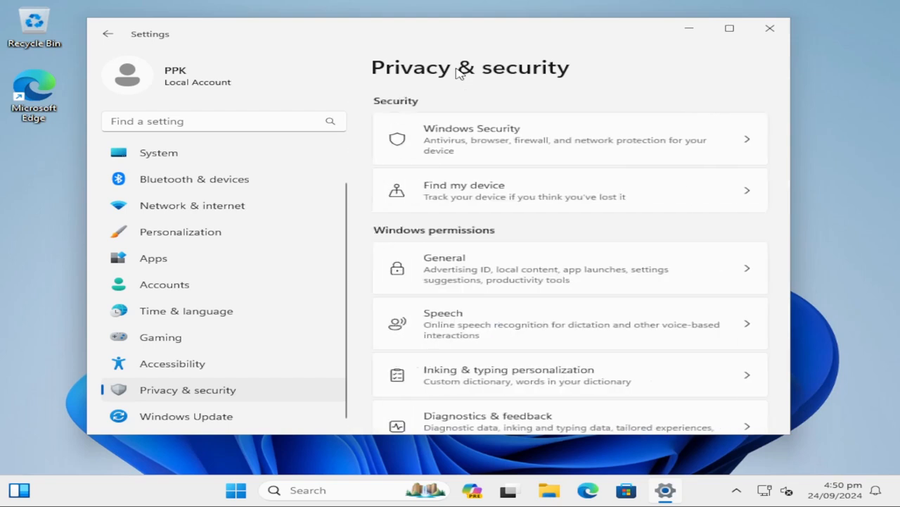
scroll(632, 271, down, 3)
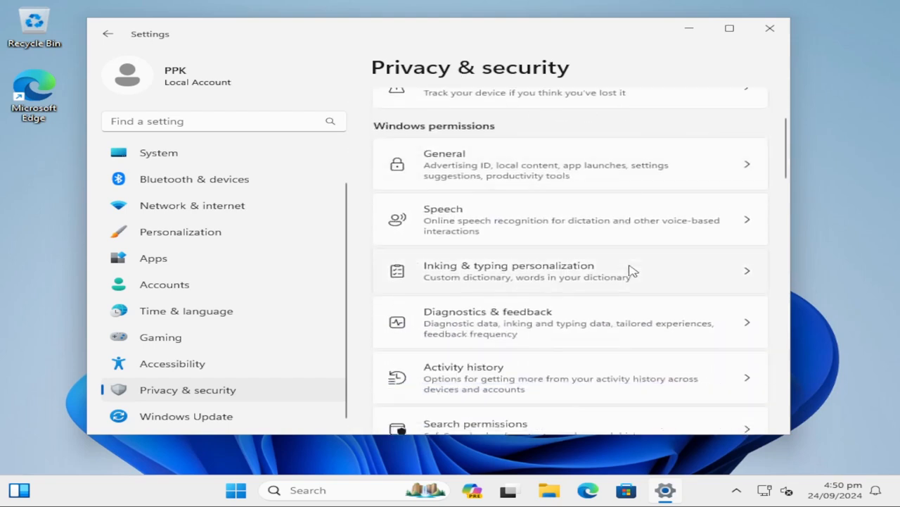
click(524, 326)
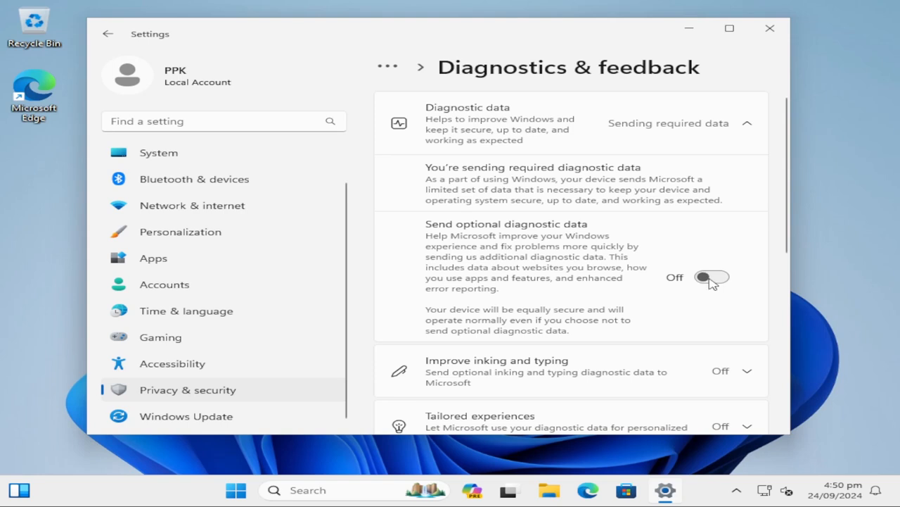
scroll(637, 319, down, 4)
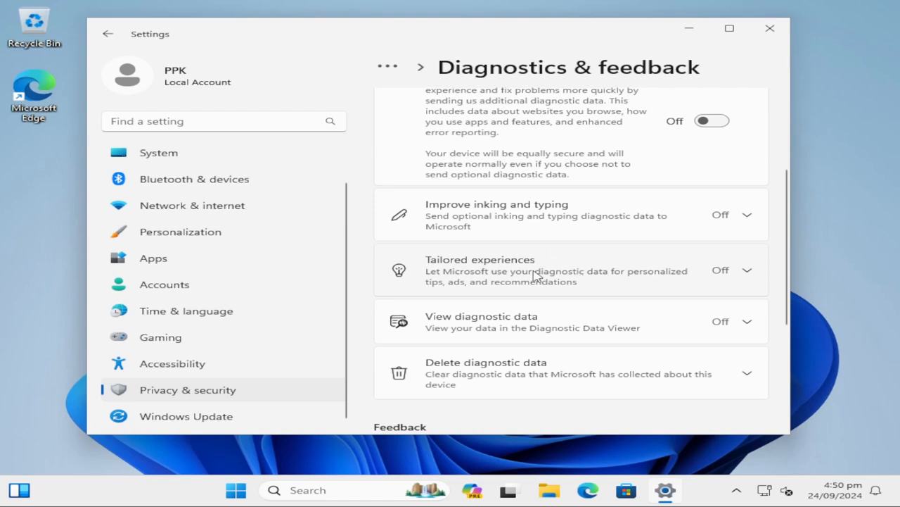
click(574, 278)
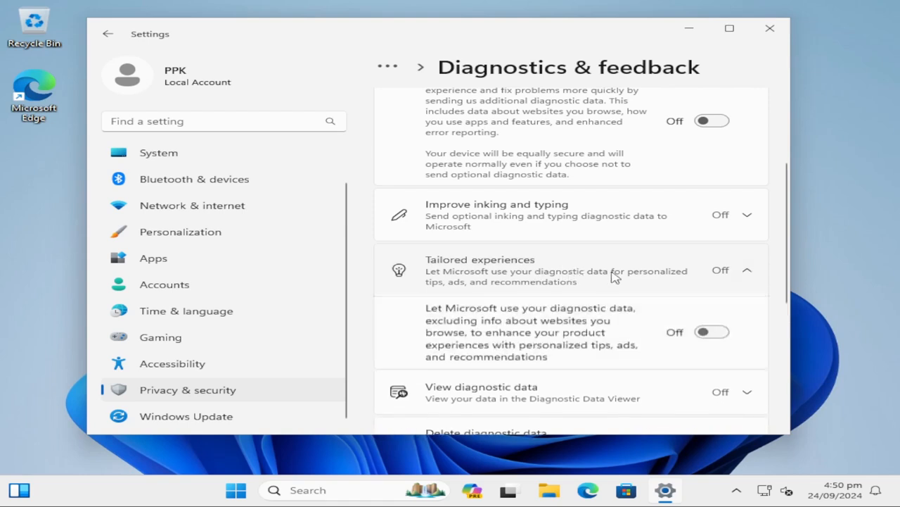
click(570, 276)
scroll(619, 292, down, 1)
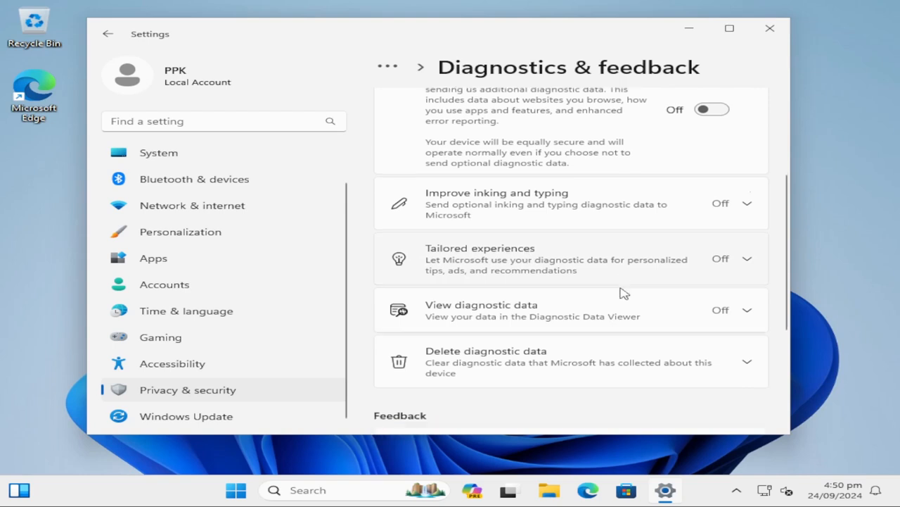
Set how often Windows asks for feedback to Never in the Diagnostics & feedback settings
scroll(622, 292, down, 2)
scroll(623, 292, down, 3)
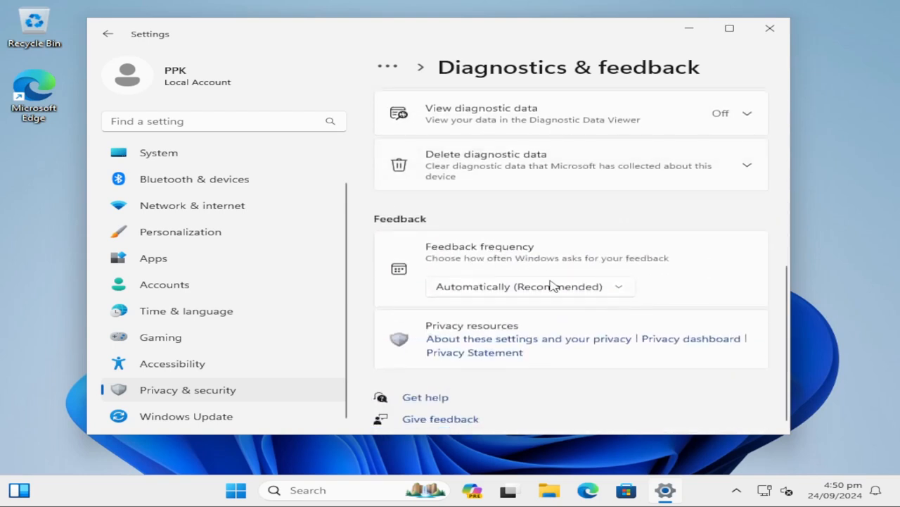
click(627, 294)
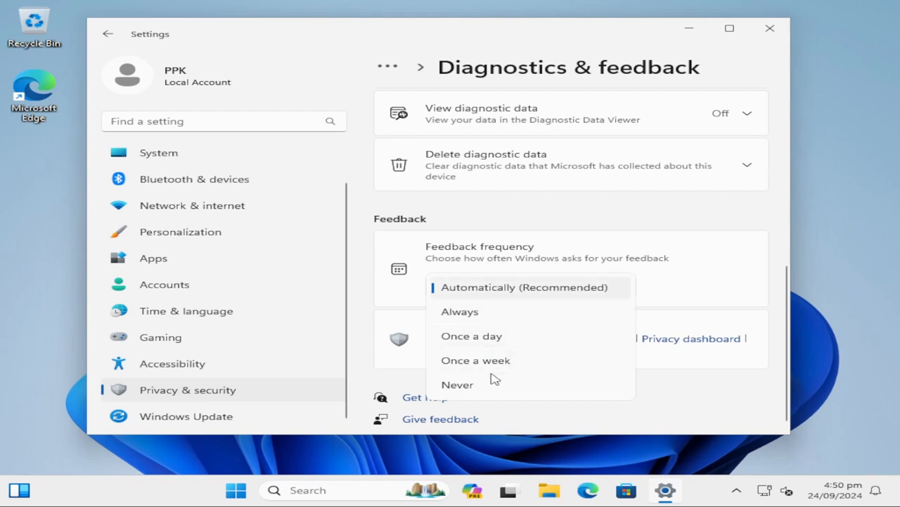
click(483, 383)
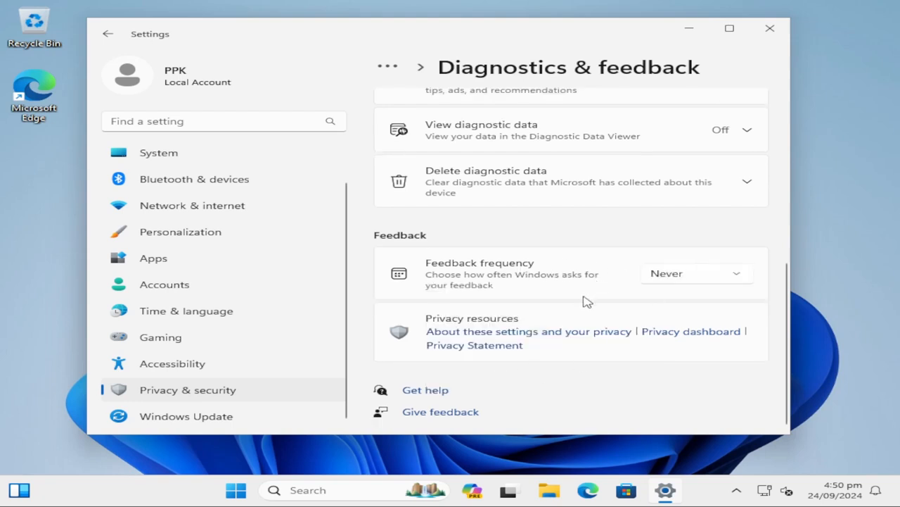
Delete the diagnostic data that Microsoft has collected about this device, and close the Settings window
scroll(563, 304, up, 2)
scroll(563, 304, down, 1)
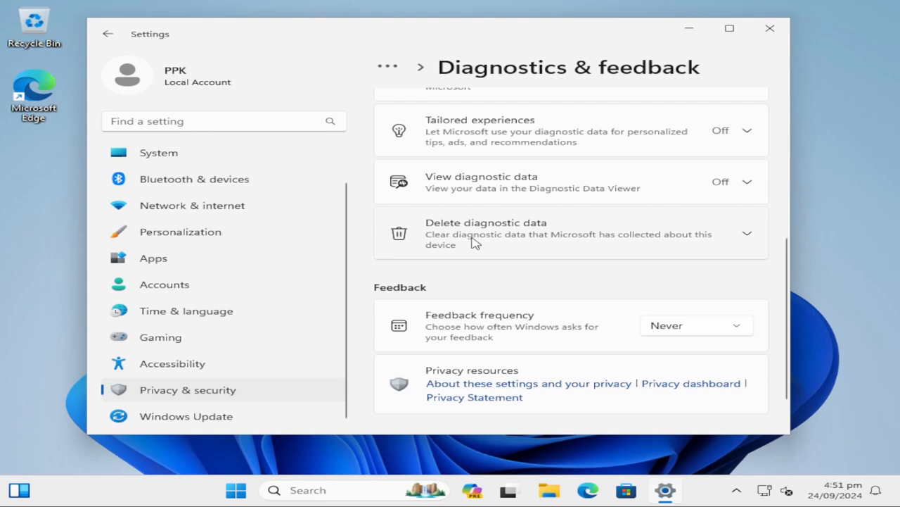
click(747, 233)
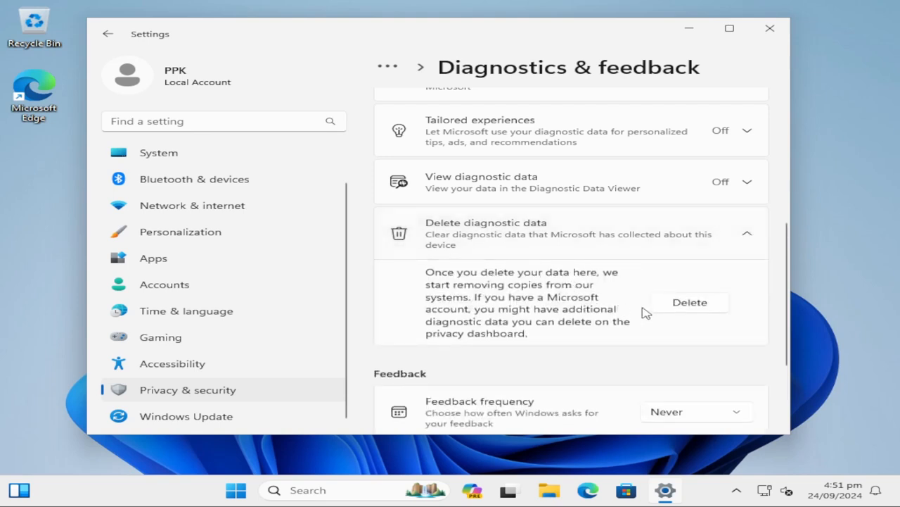
click(686, 304)
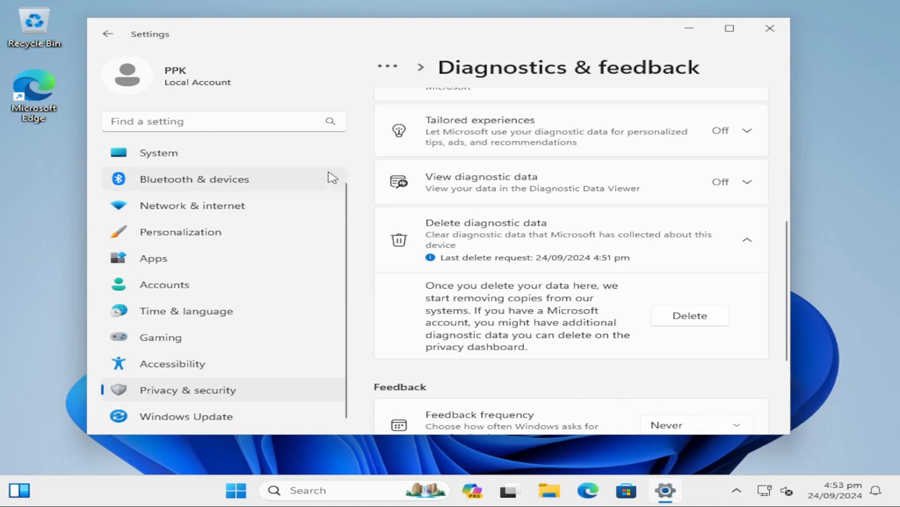
click(770, 29)
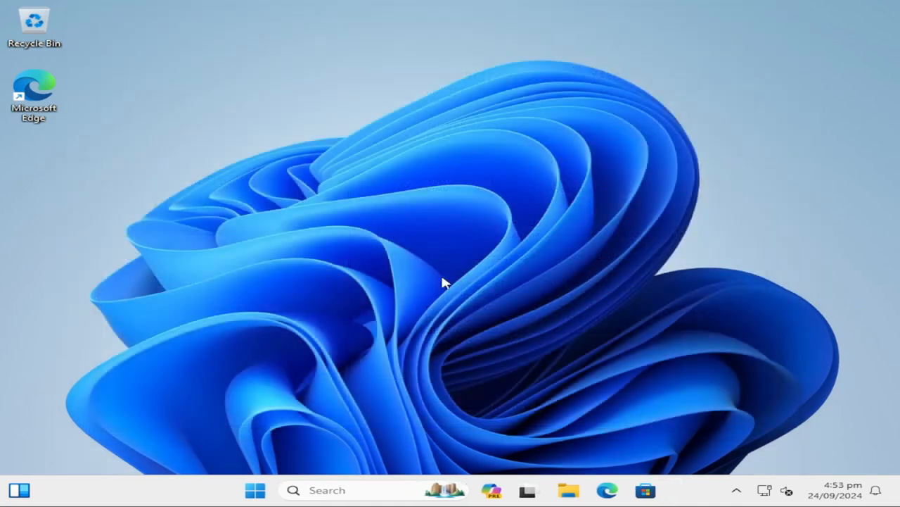
Search Windows for Services and open the Services console
click(347, 489)
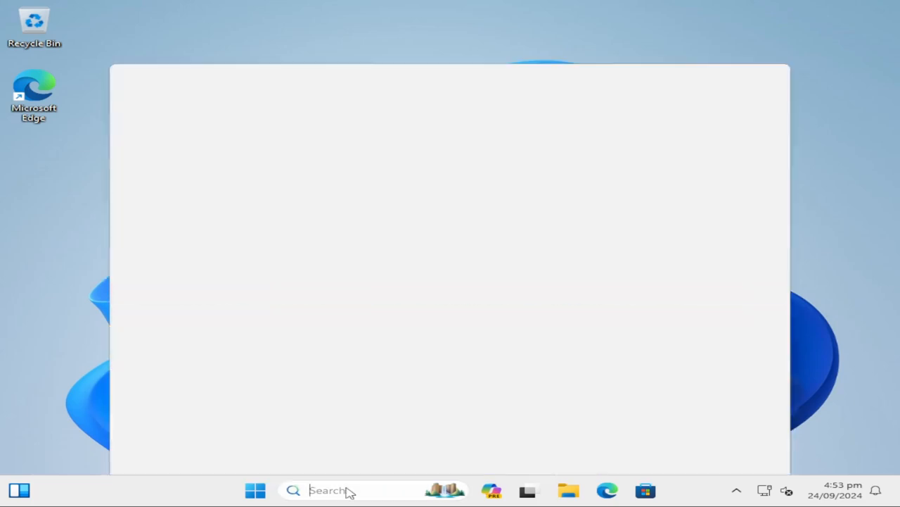
text(ser)
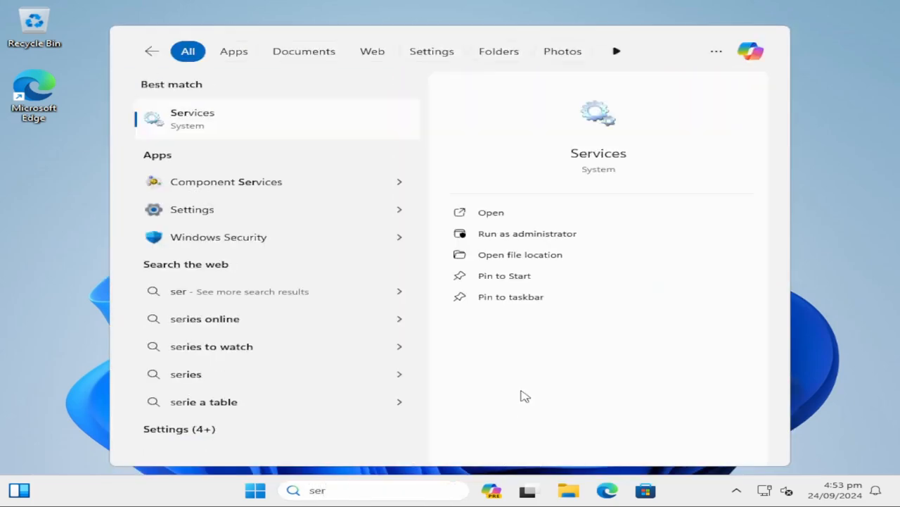
click(251, 127)
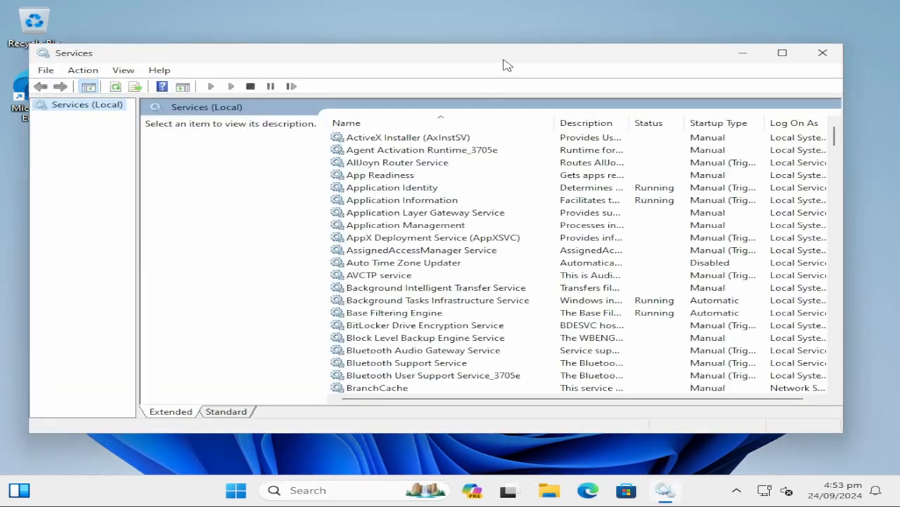
drag(502, 62, 498, 56)
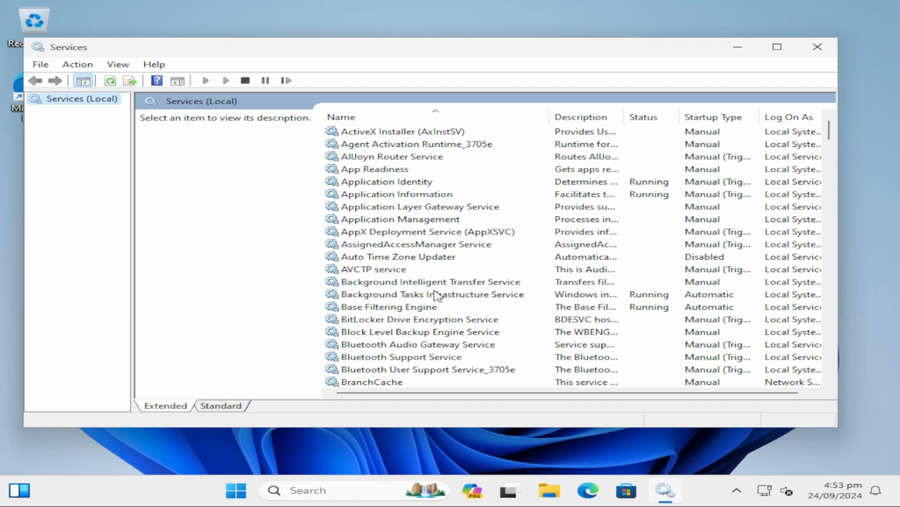
Set the startup type of the Connected User Experiences and Telemetry service to Disabled
scroll(436, 306, down, 4)
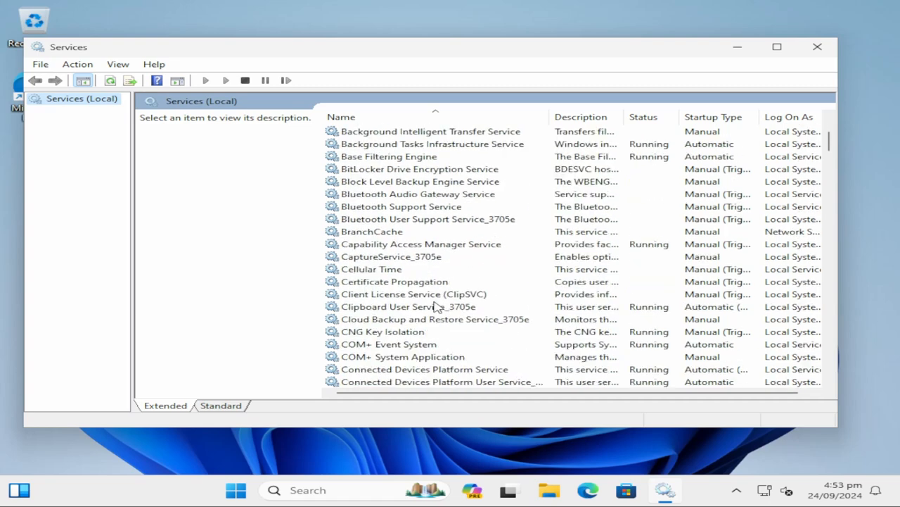
scroll(436, 306, down, 3)
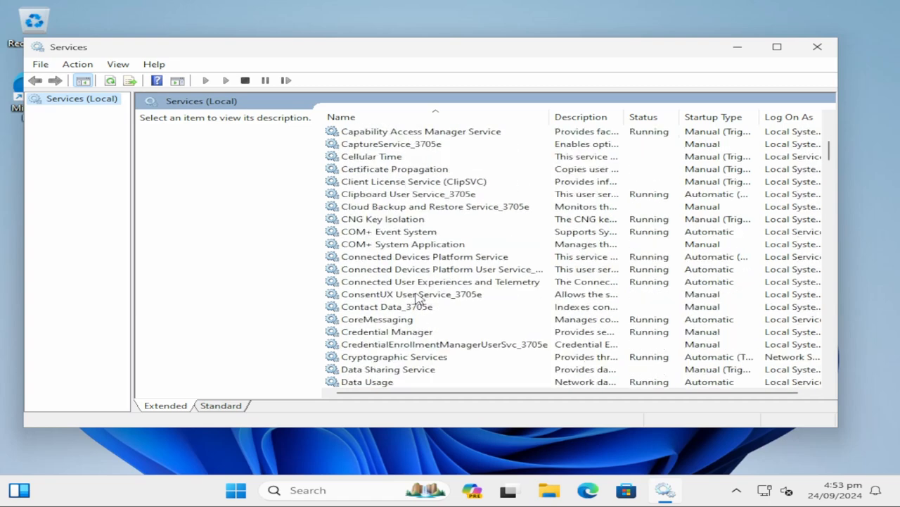
scroll(417, 296, down, 2)
scroll(418, 298, up, 1)
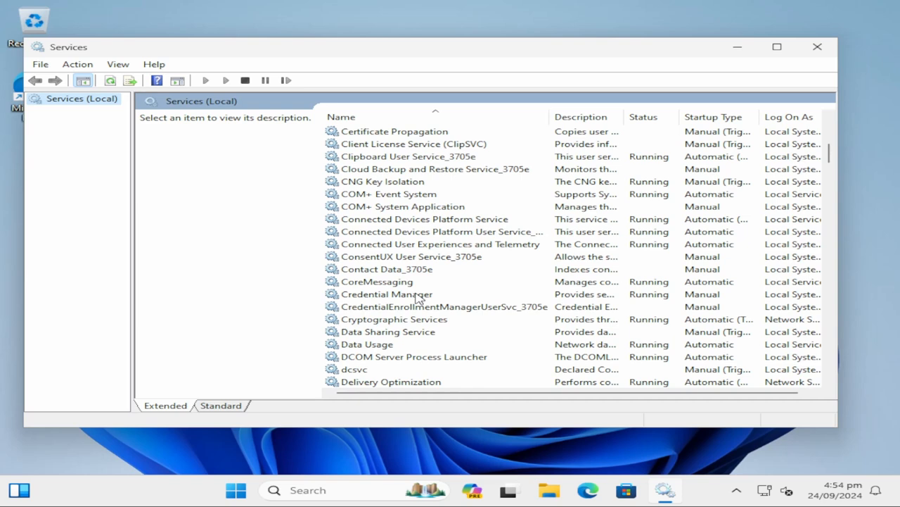
double_click(474, 246)
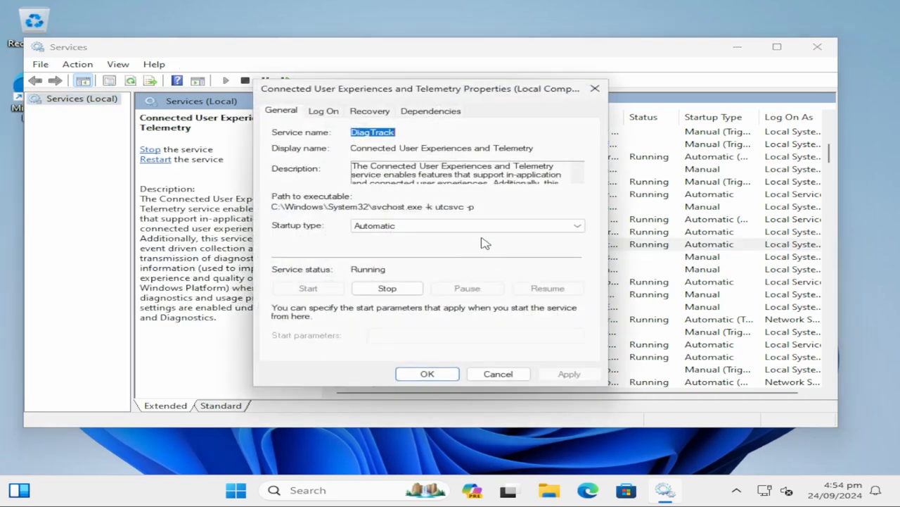
click(496, 226)
click(443, 269)
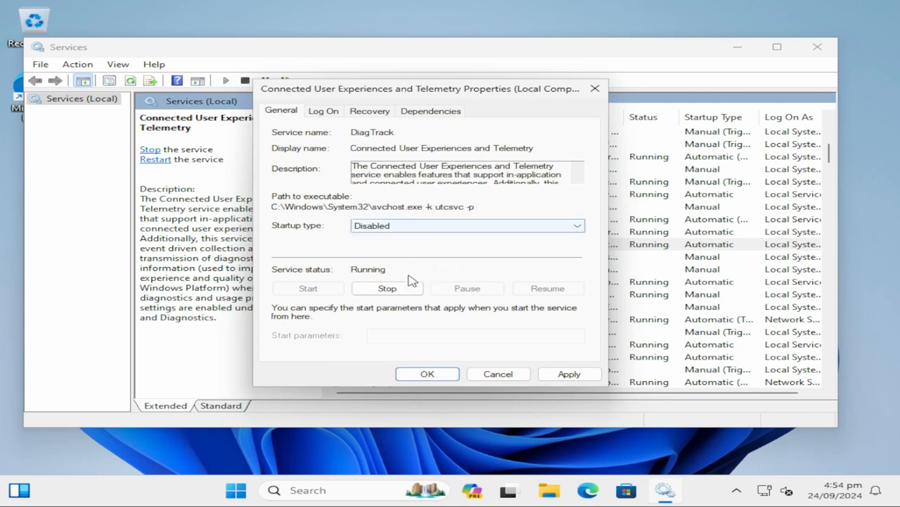
Stop the Connected User Experiences and Telemetry service, apply its changed properties, and close the Services console
click(393, 292)
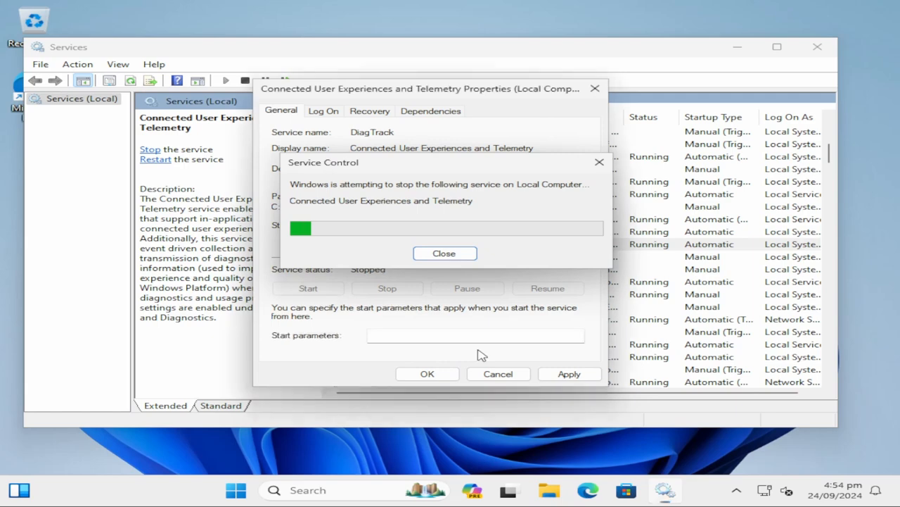
click(553, 374)
click(440, 377)
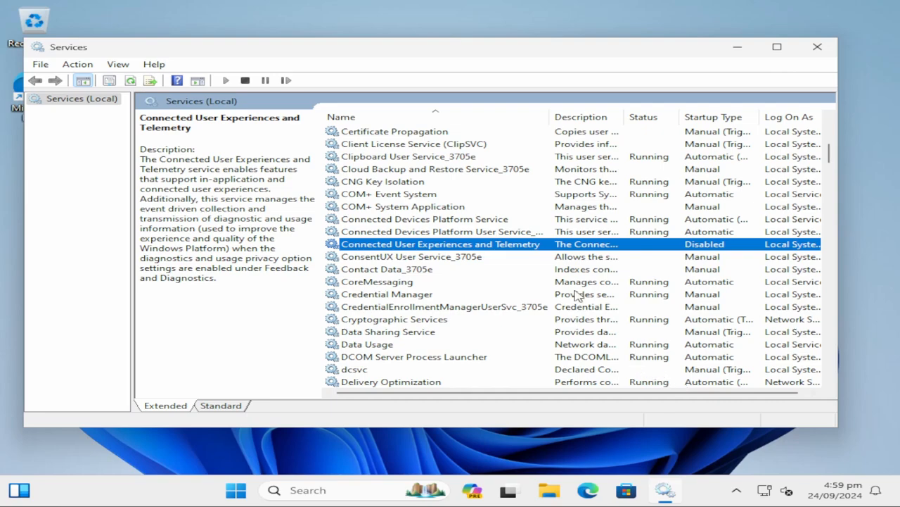
click(816, 48)
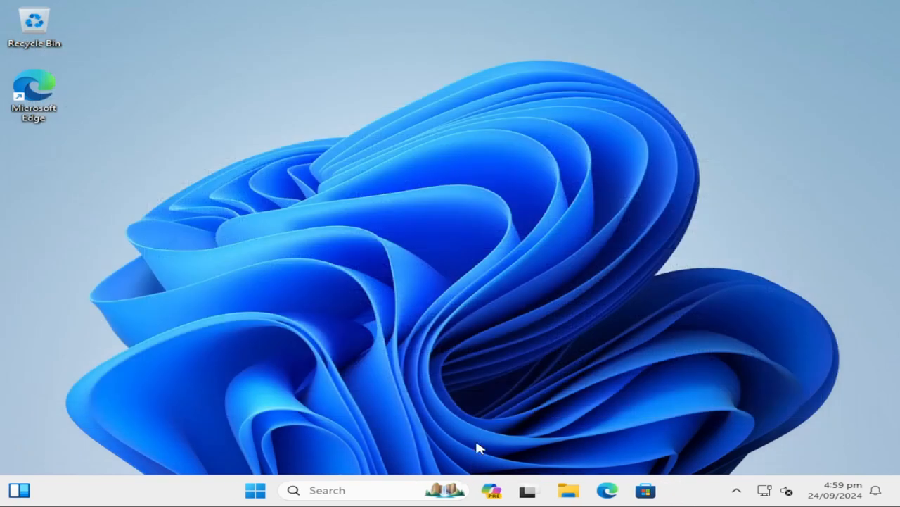
Search Windows for "task sch" and open Task Scheduler
click(347, 490)
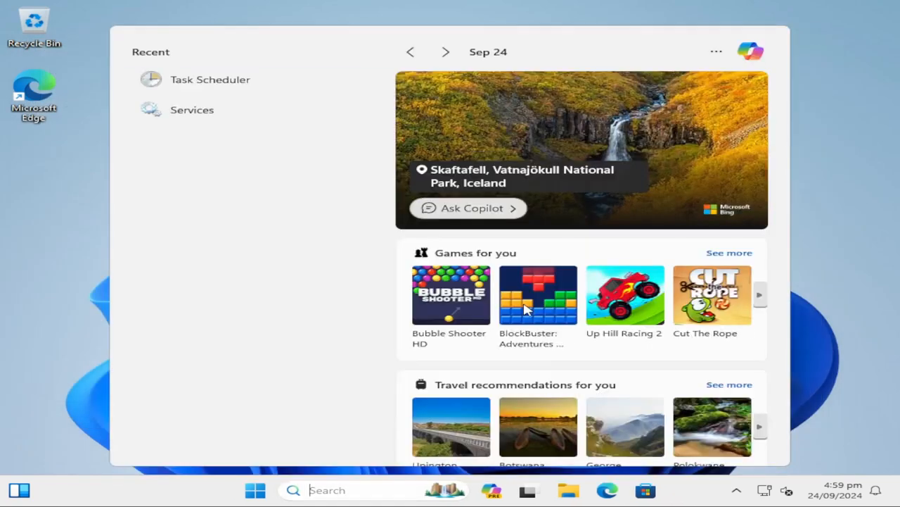
text(ta)
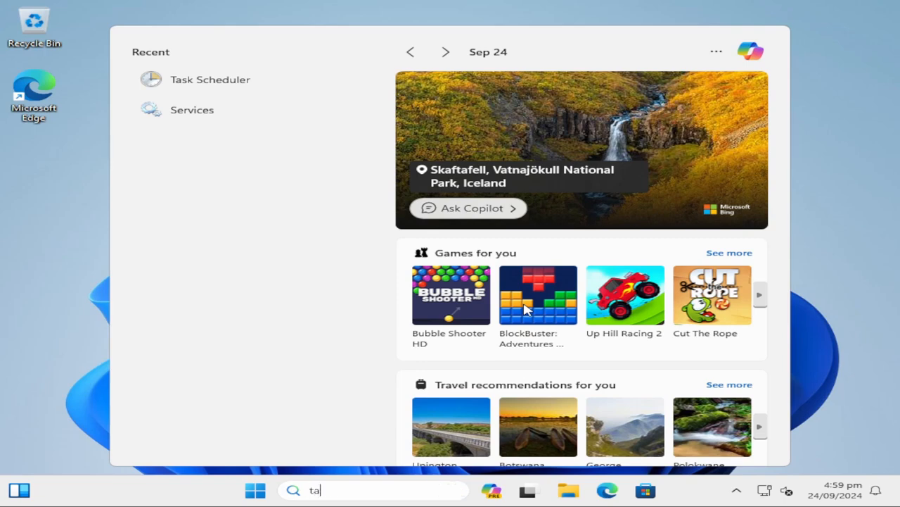
text(sk ss)
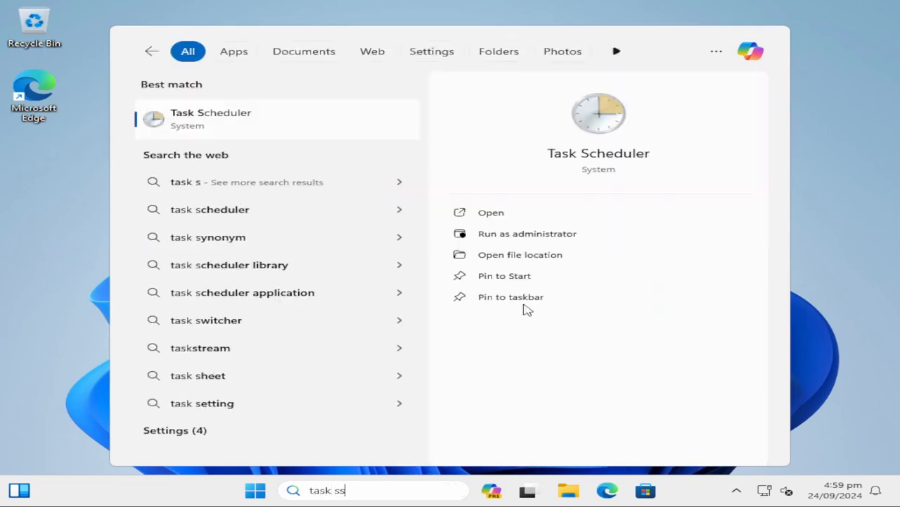
text(ch)
key(BackSpace)
key(BackSpace)
key(BackSpace)
text(ch)
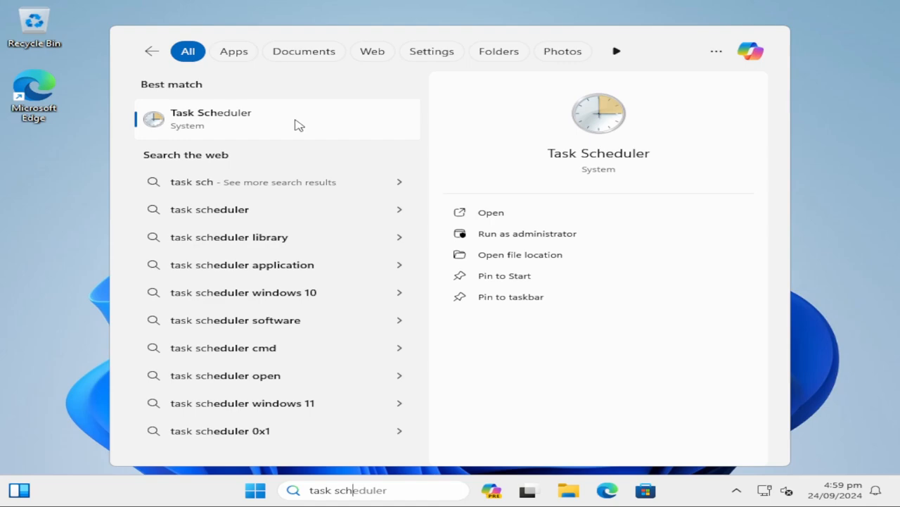
click(295, 125)
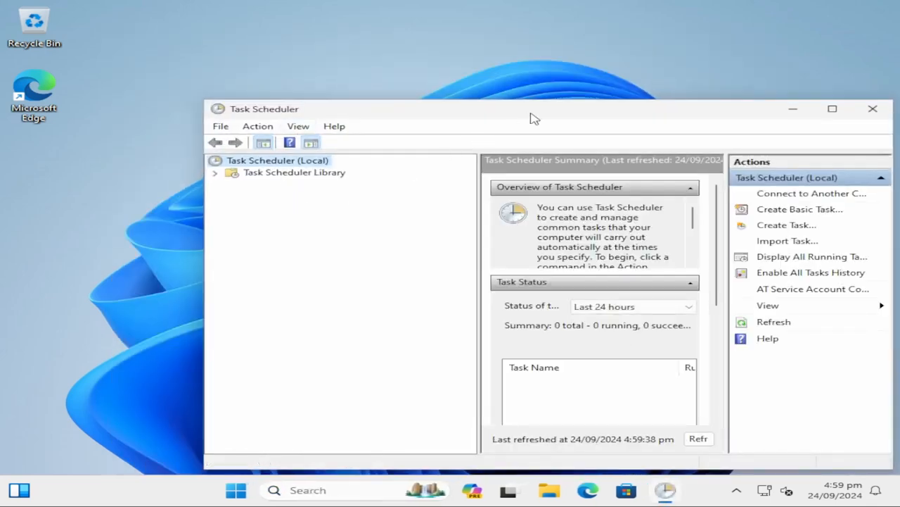
Open the Application Experience folder under Microsoft > Windows in the Task Scheduler Library
drag(532, 116, 456, 86)
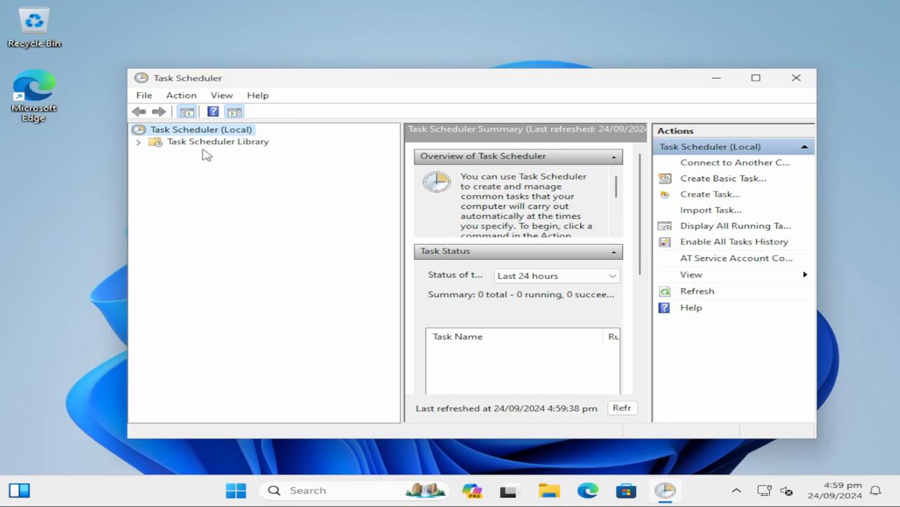
click(139, 142)
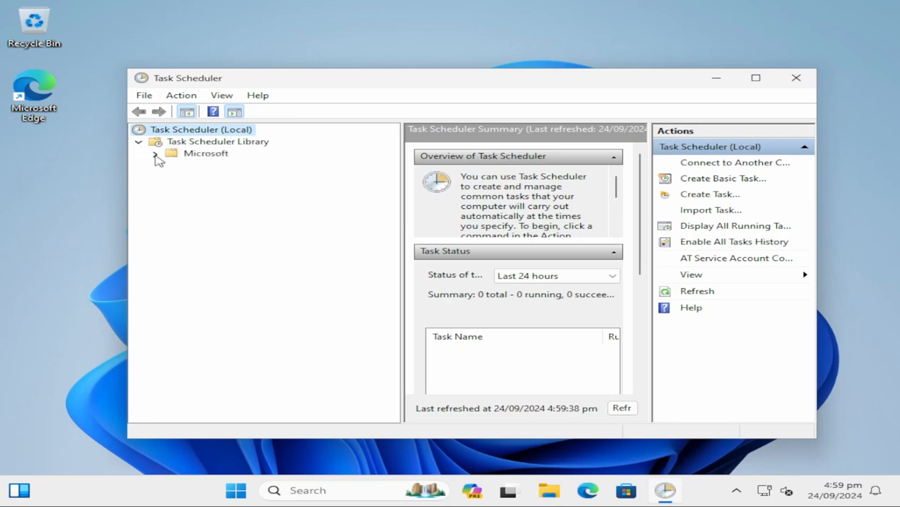
click(156, 154)
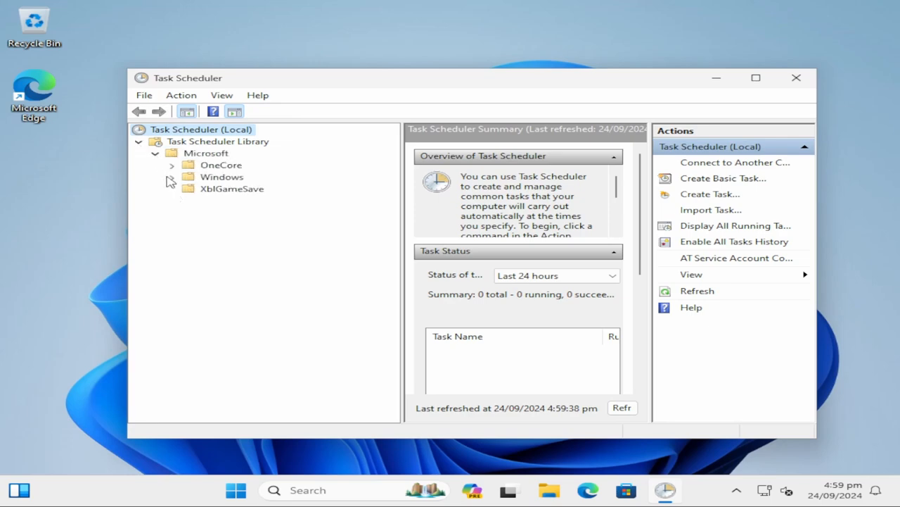
click(170, 178)
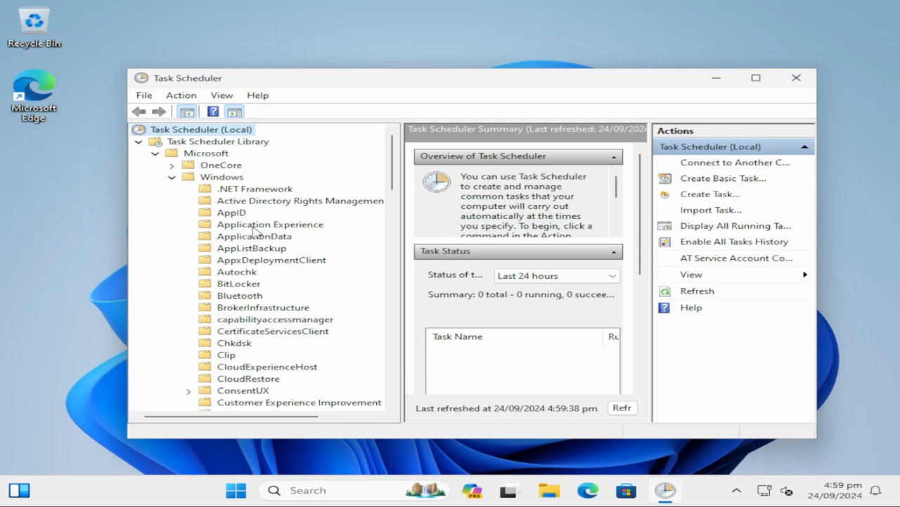
click(255, 225)
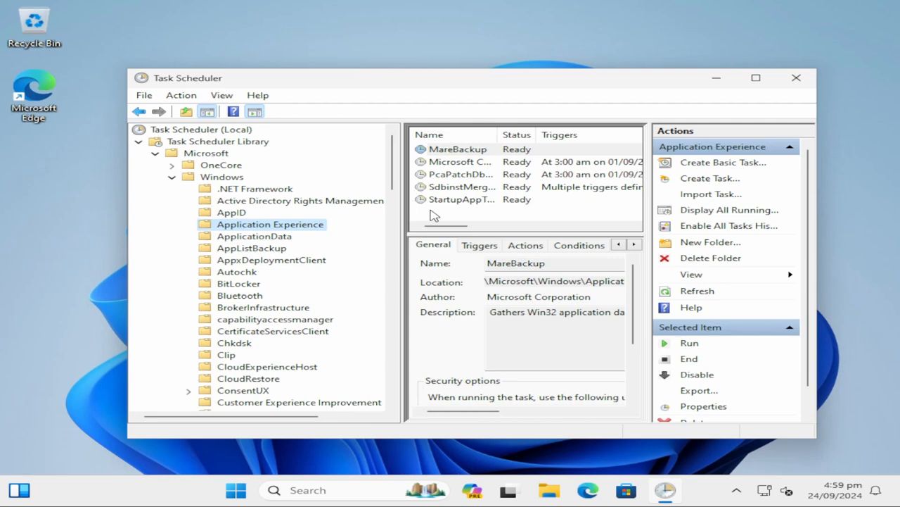
Disable all the scheduled tasks in the Application Experience folder, dismissing any permission messages
drag(434, 215, 497, 152)
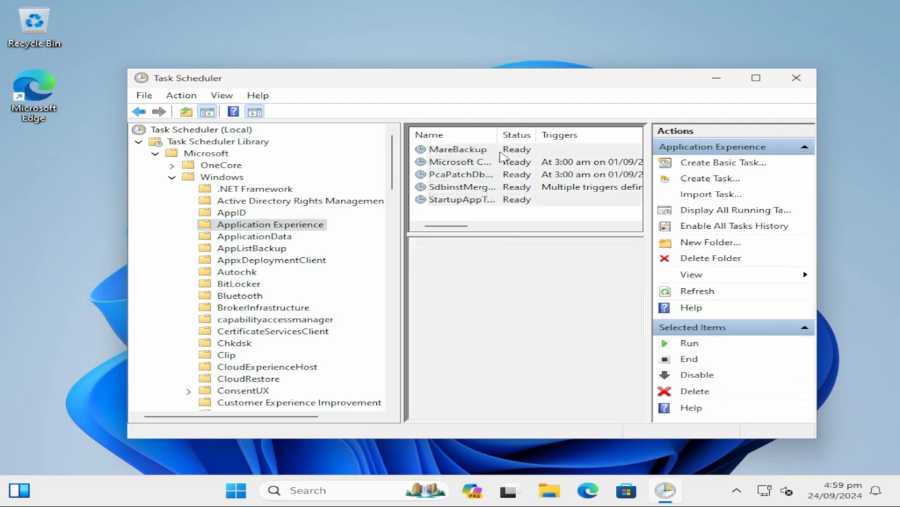
right_click(475, 182)
click(517, 209)
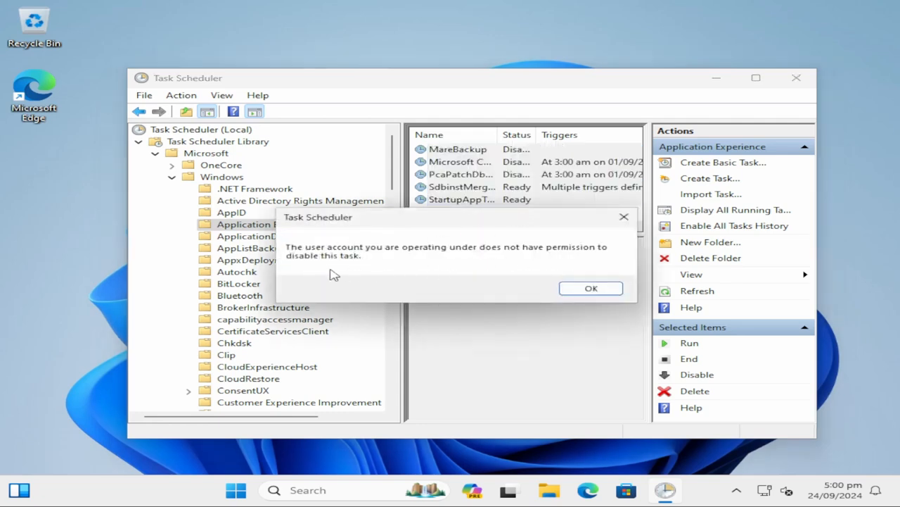
click(532, 289)
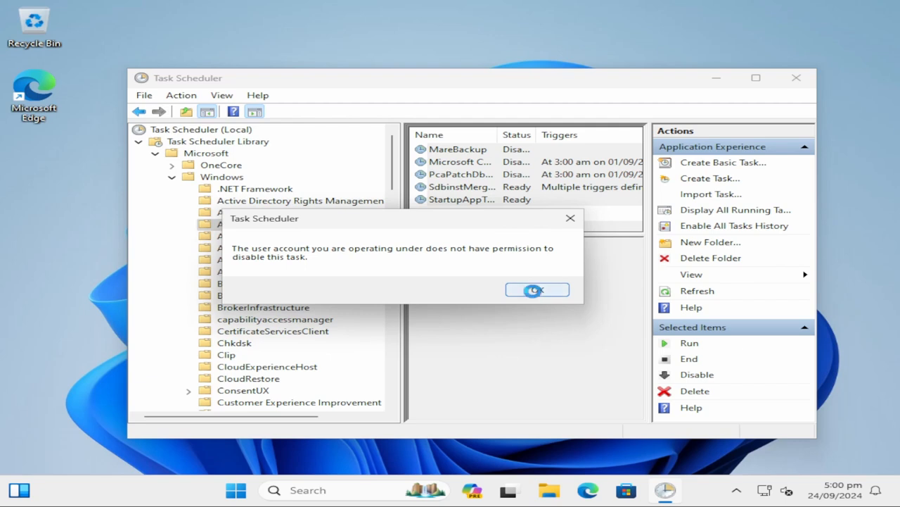
Check the actions available for the selected tasks and view the properties of the MareBackup task
right_click(491, 185)
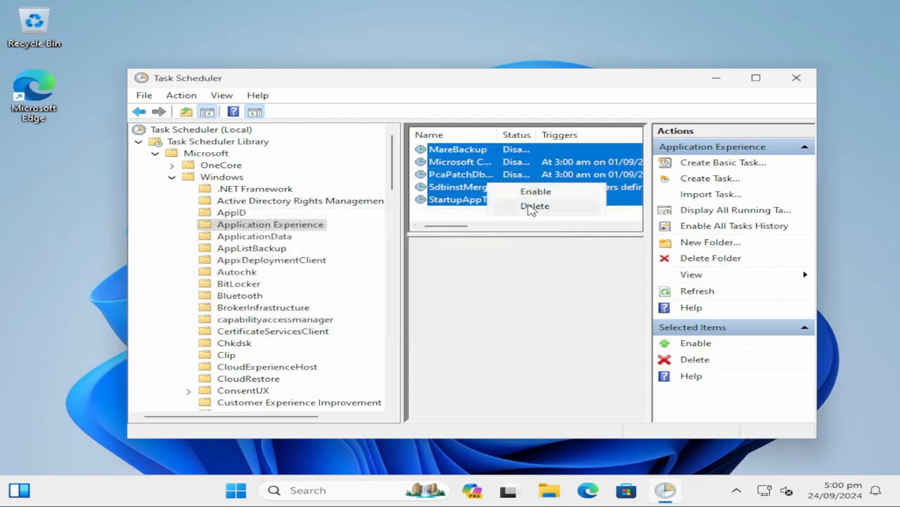
click(472, 218)
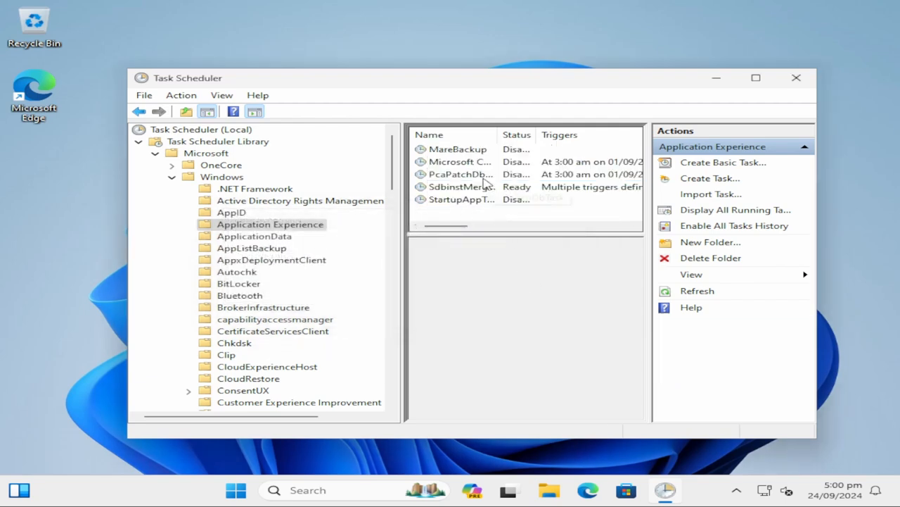
double_click(458, 149)
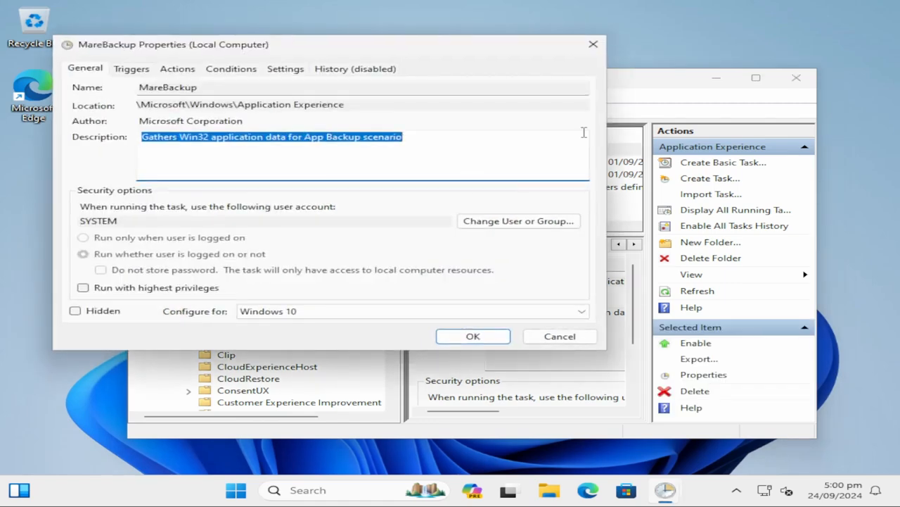
click(593, 44)
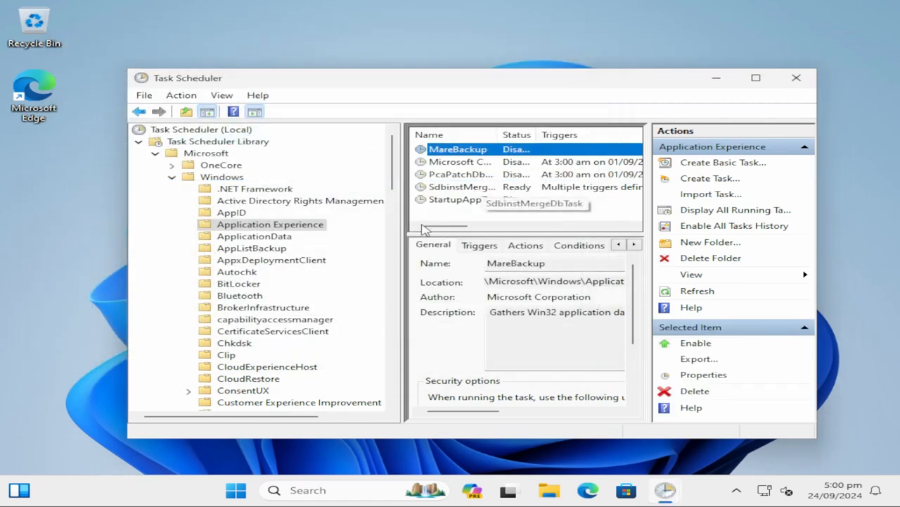
Disable the Consolidator and UsbCeip tasks in the Customer Experience Improvement folder
drag(395, 186, 397, 200)
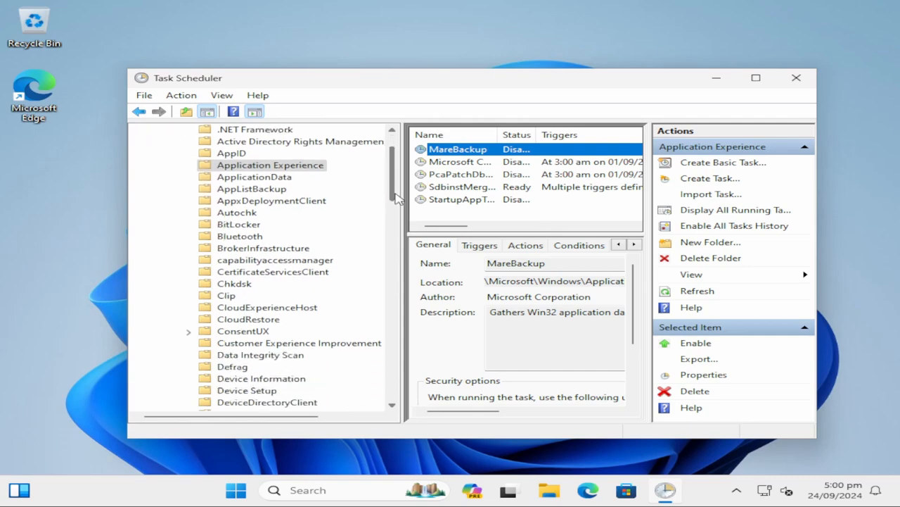
click(291, 345)
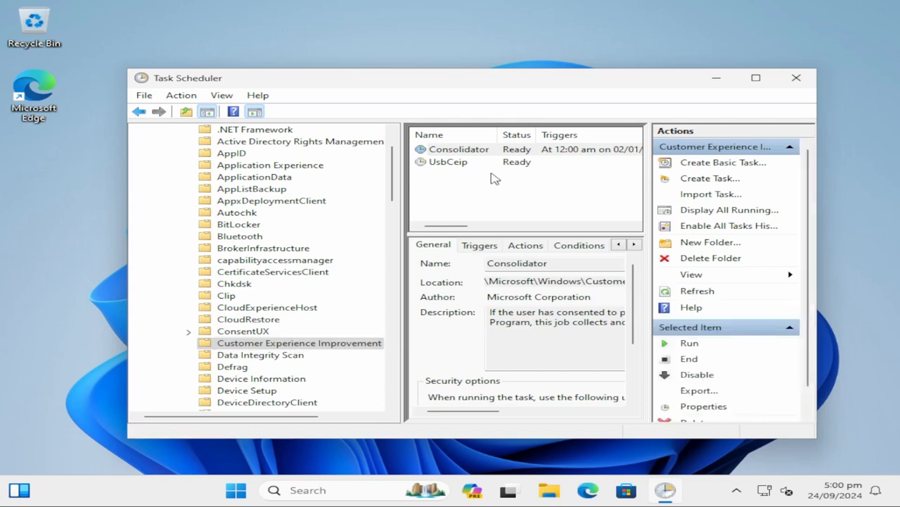
drag(450, 186, 486, 148)
right_click(484, 169)
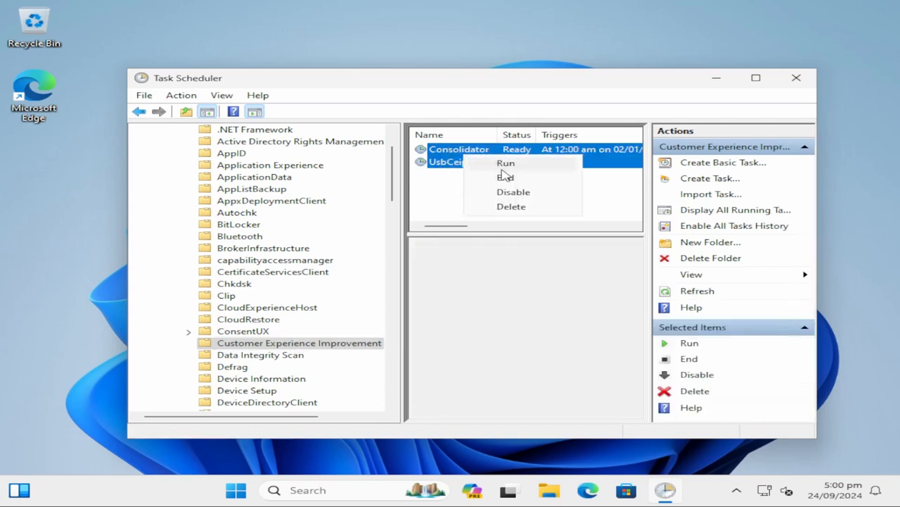
click(496, 194)
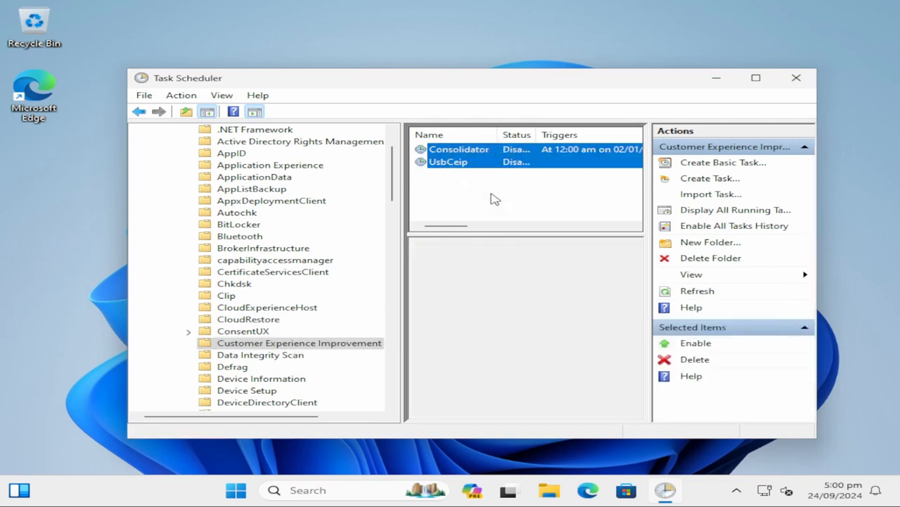
Re-enable all the tasks in the Application Experience folder and disable them again, checking SdbinstMergeDbTask
scroll(394, 205, up, 2)
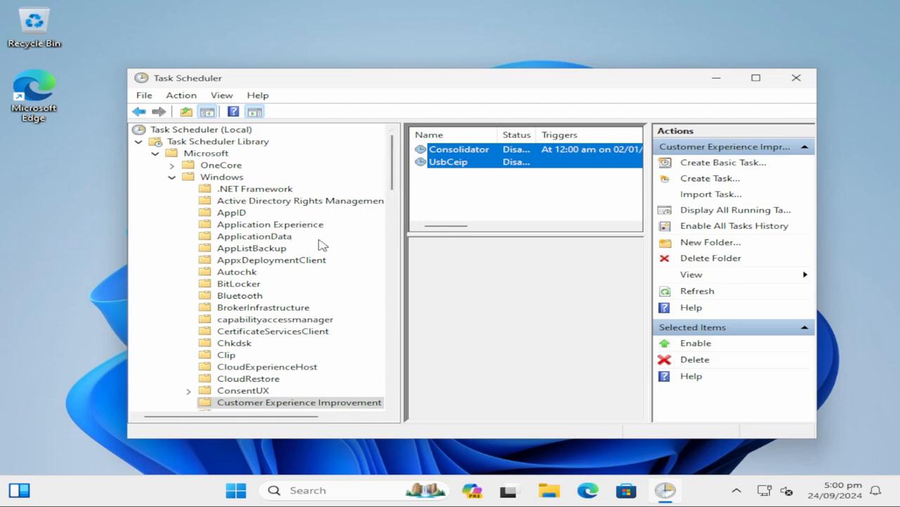
click(295, 224)
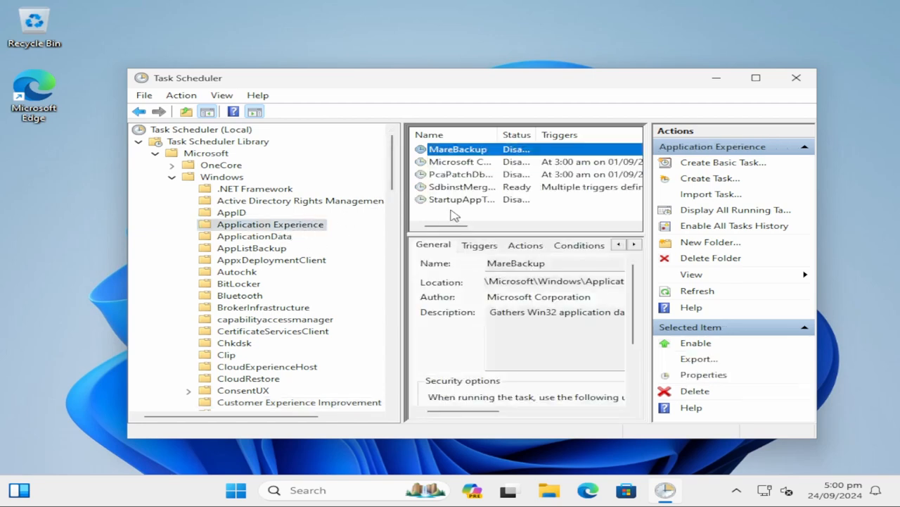
drag(454, 213, 501, 149)
right_click(505, 170)
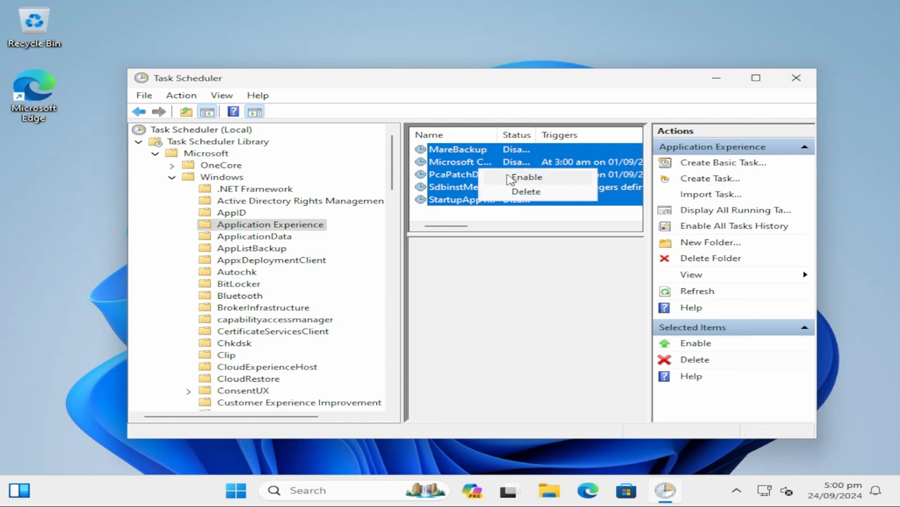
click(519, 178)
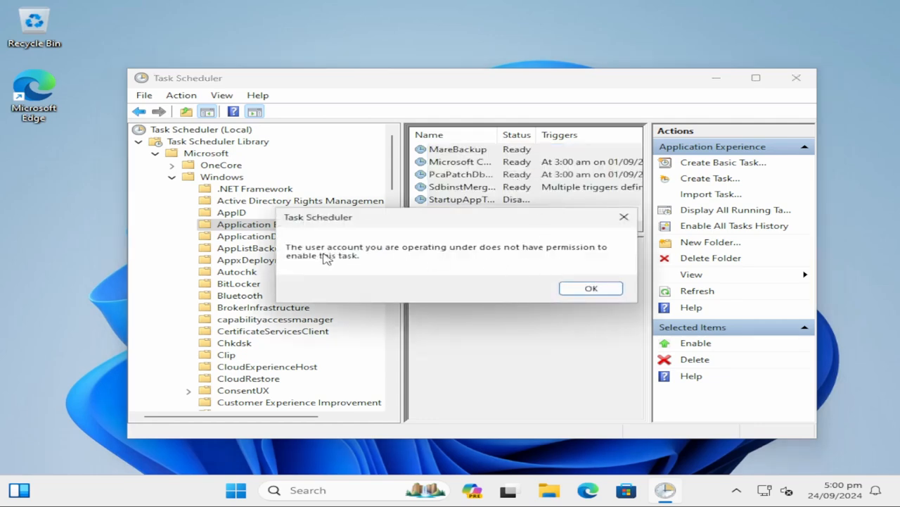
click(619, 221)
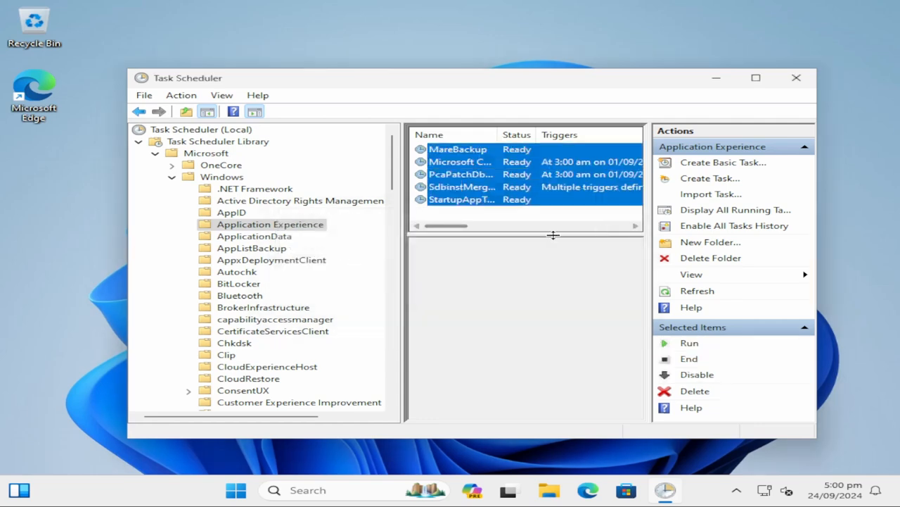
right_click(480, 177)
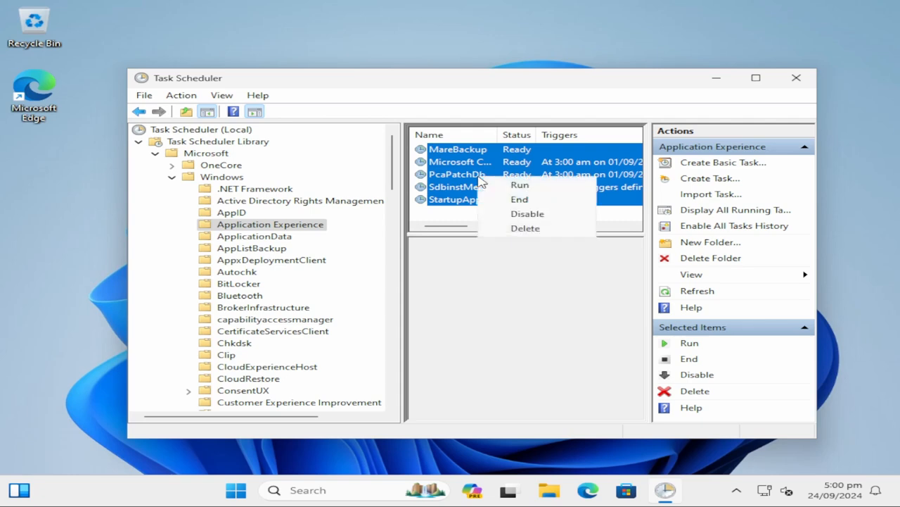
click(501, 214)
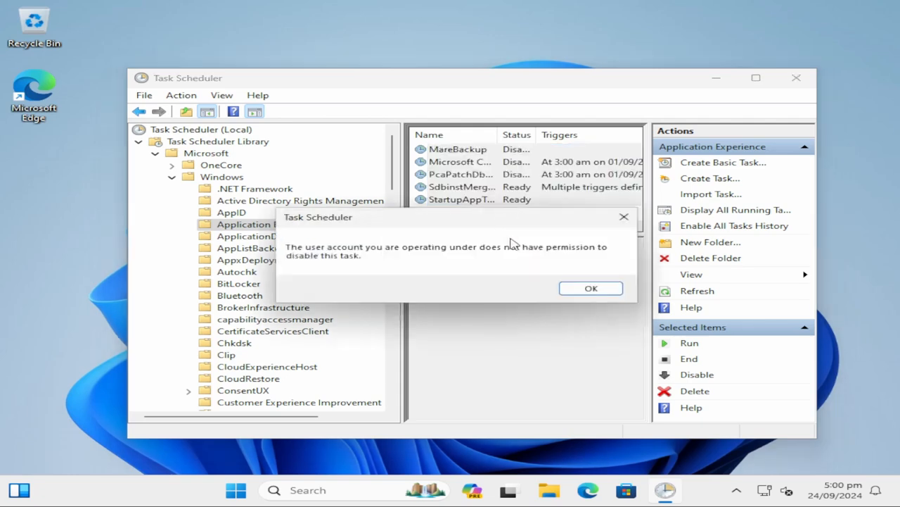
click(577, 291)
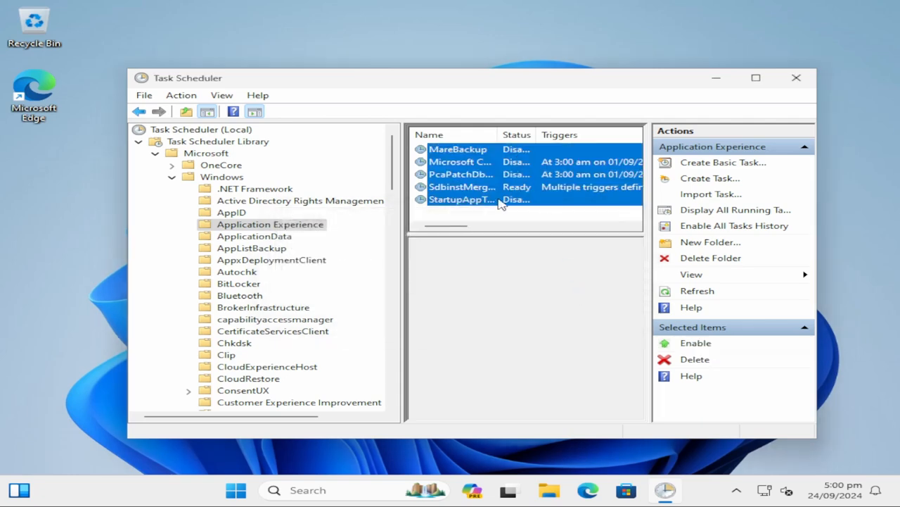
click(449, 190)
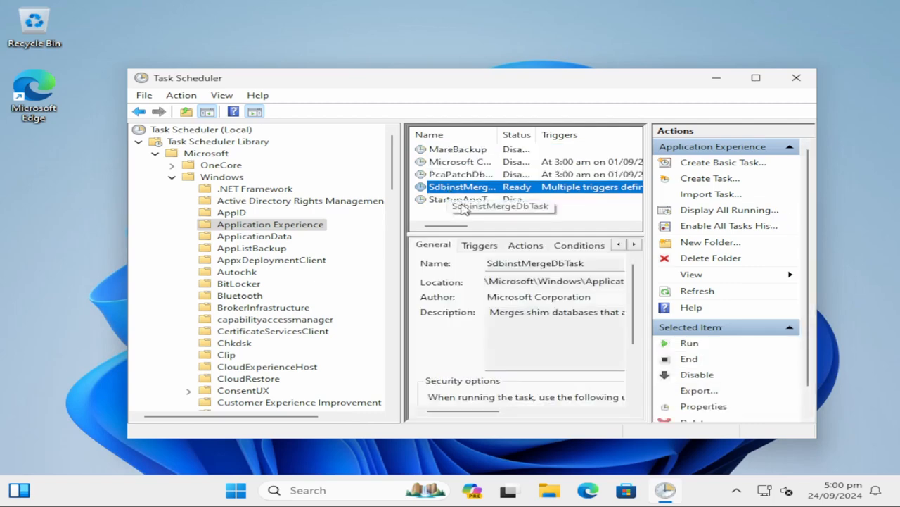
drag(602, 83, 596, 57)
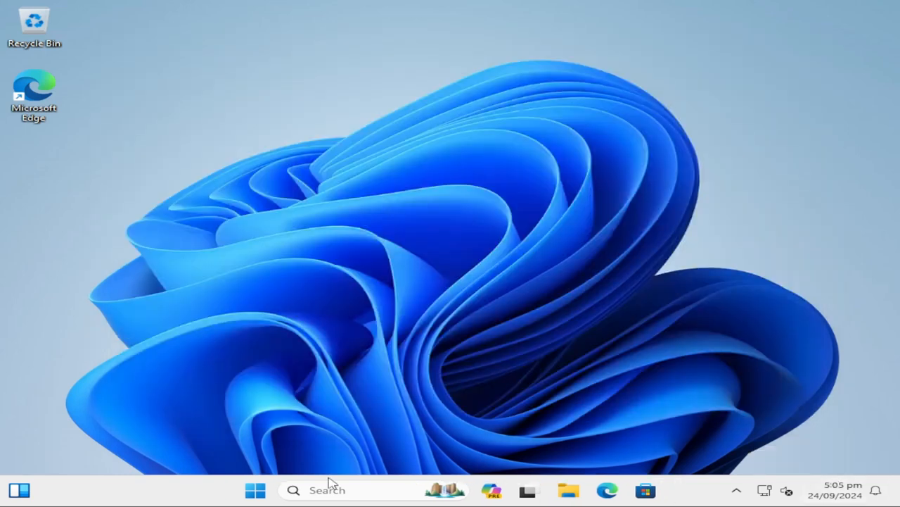
Search Windows for "regi" and open Registry Editor
click(330, 490)
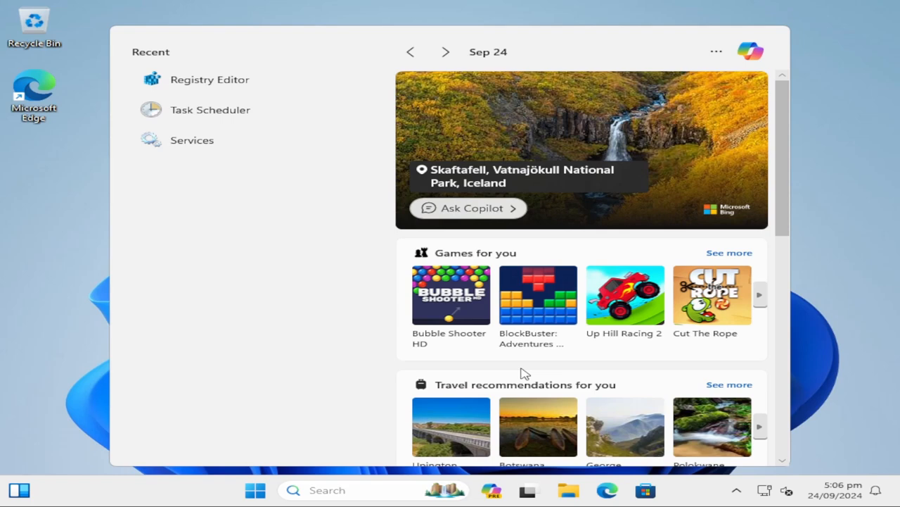
text(regi)
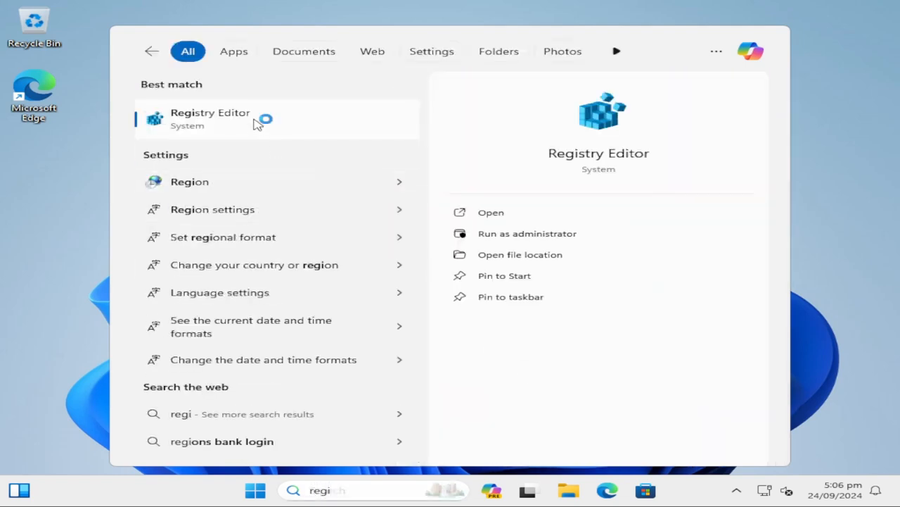
click(256, 124)
click(382, 352)
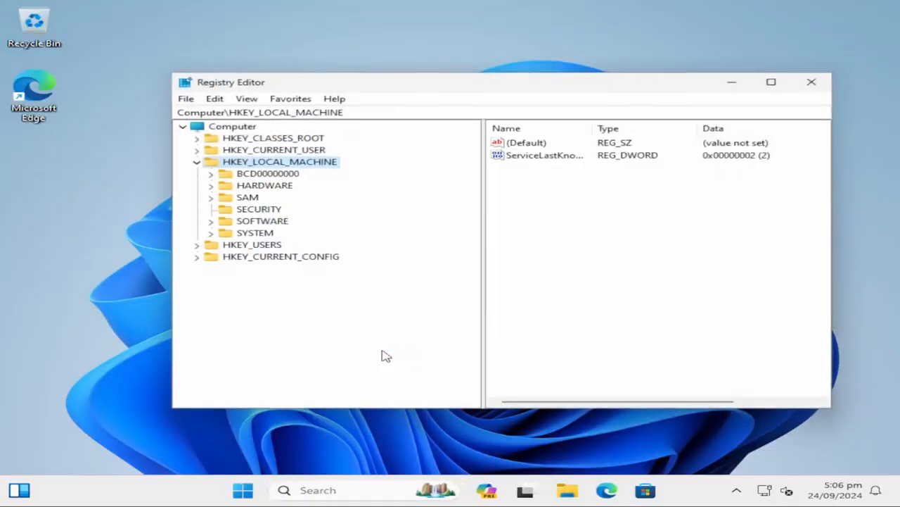
Expand the registry tree to the HKEY_LOCAL_MACHINE\SOFTWARE\Policies\Microsoft\Windows key
click(197, 162)
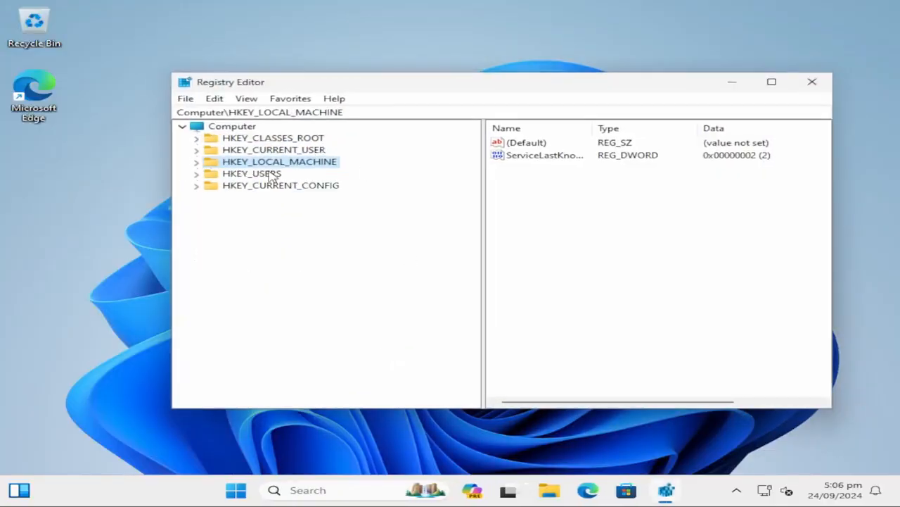
click(197, 162)
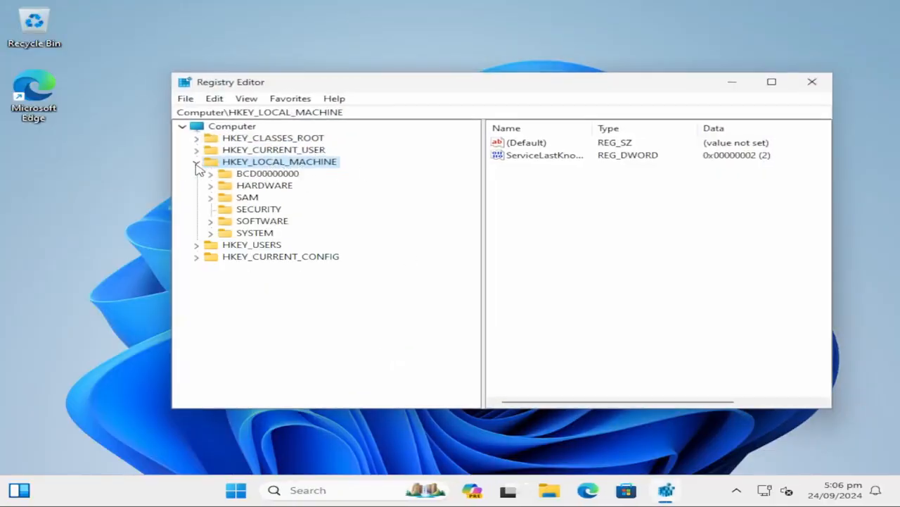
click(210, 221)
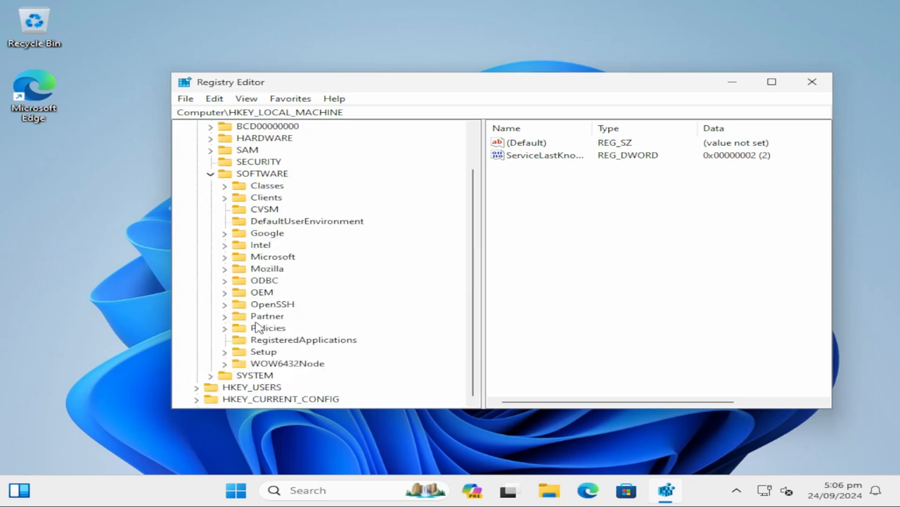
click(224, 327)
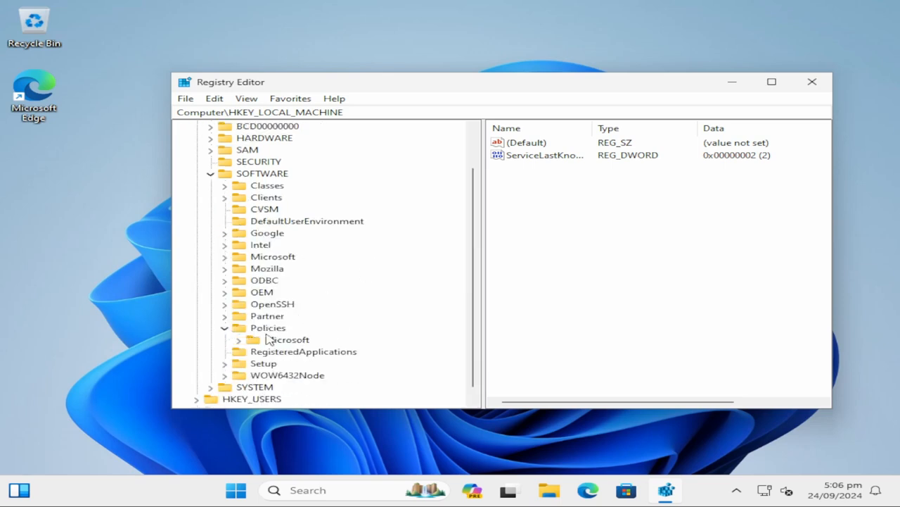
click(239, 339)
scroll(399, 316, down, 2)
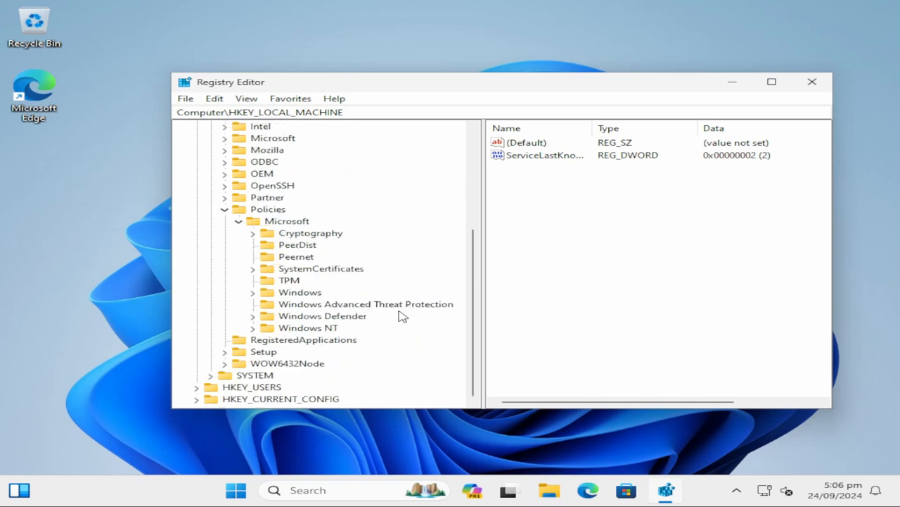
click(253, 293)
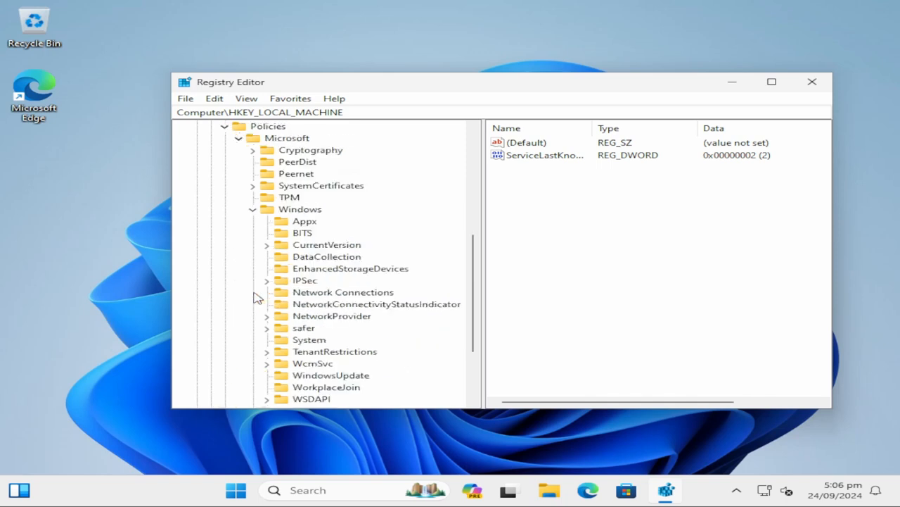
Create a DWORD (32-bit) value named AllowTelemetry in the DataCollection policy key
click(320, 258)
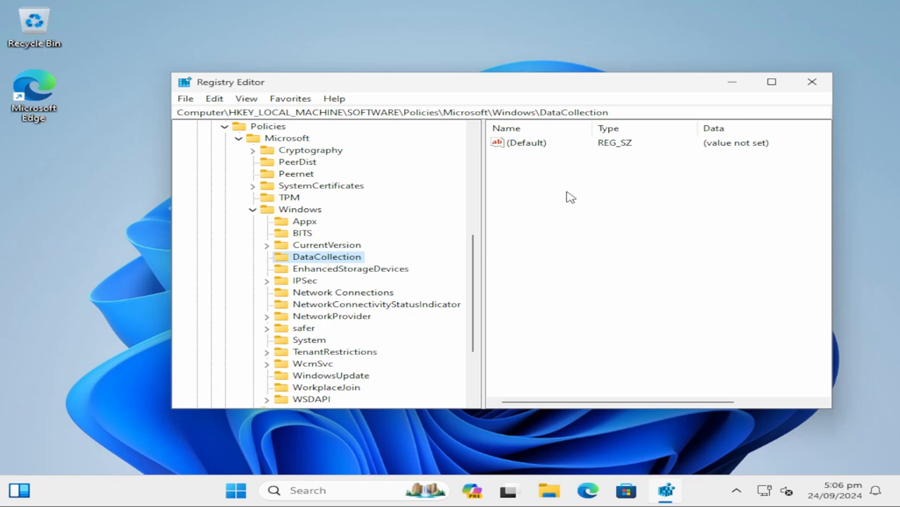
drag(593, 90, 537, 86)
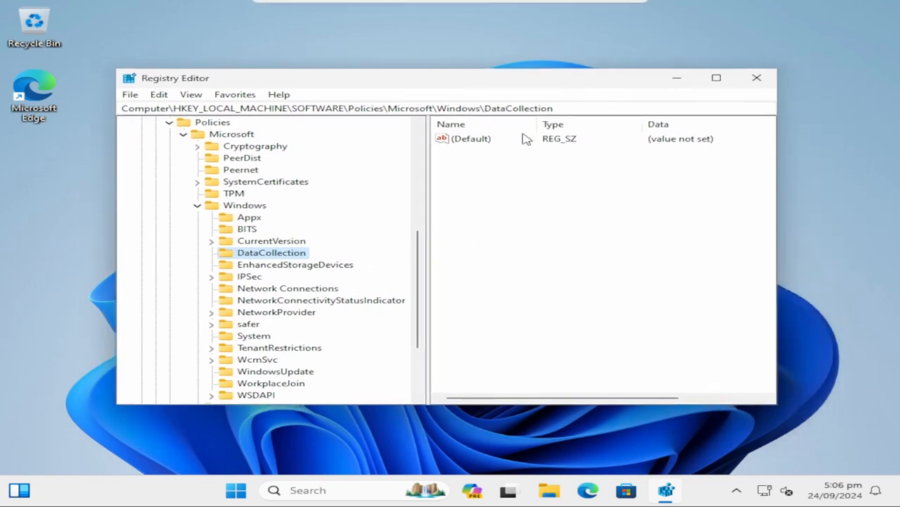
right_click(473, 219)
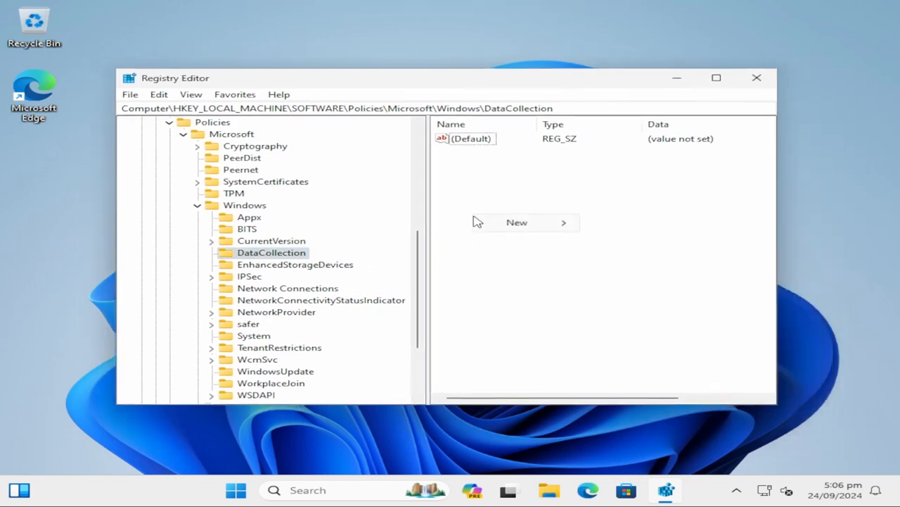
mouse_move(508, 224)
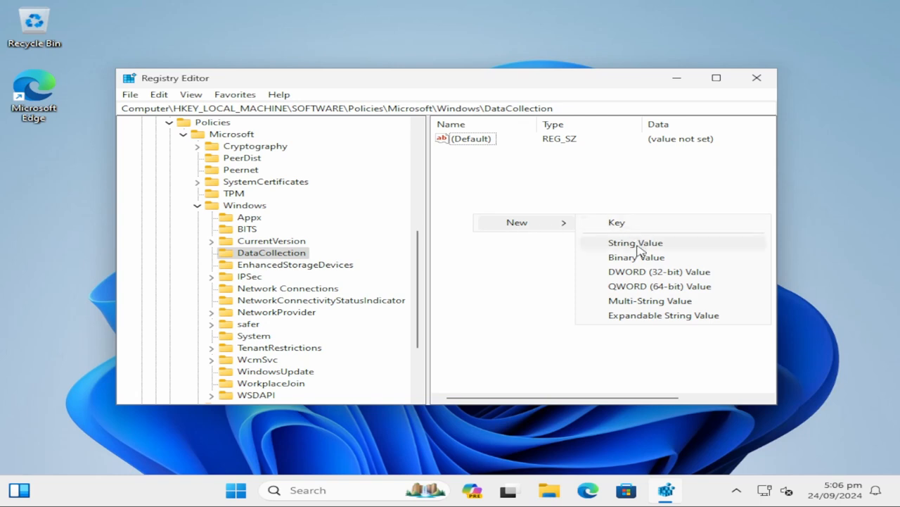
click(608, 273)
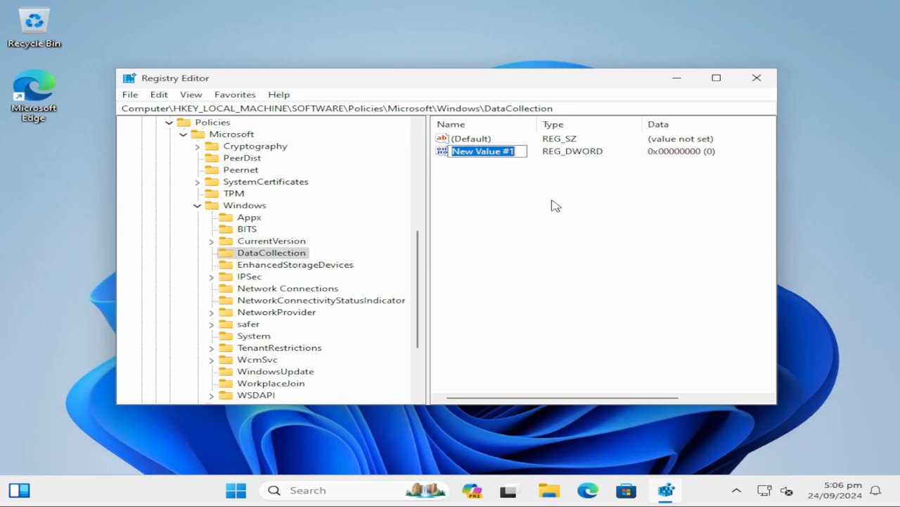
text(Allow)
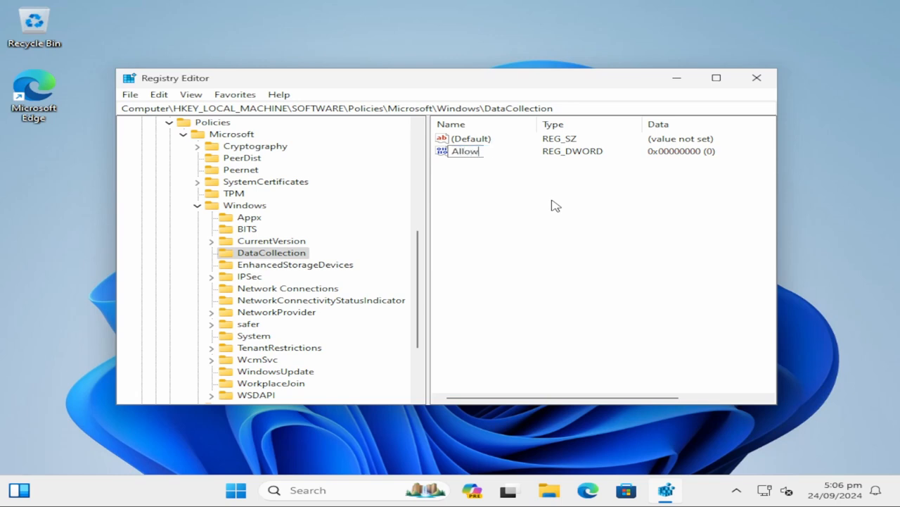
text(Telemetry)
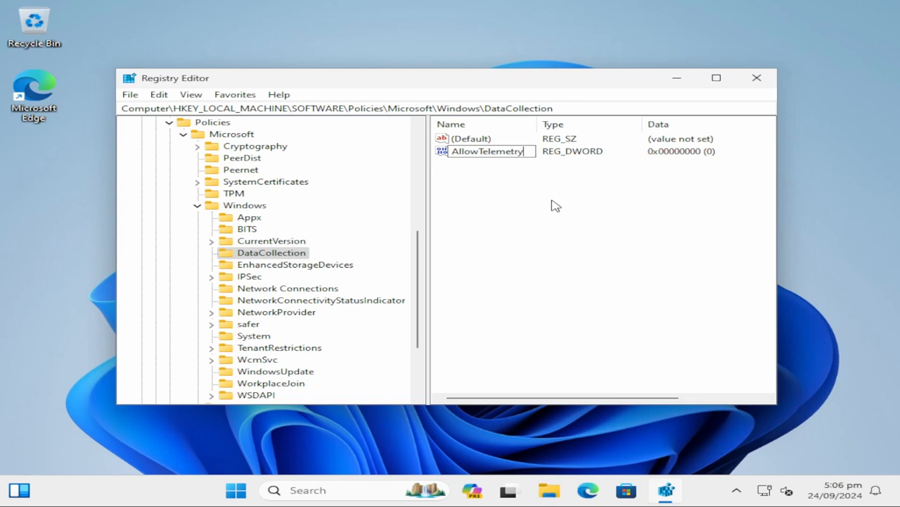
key(Return)
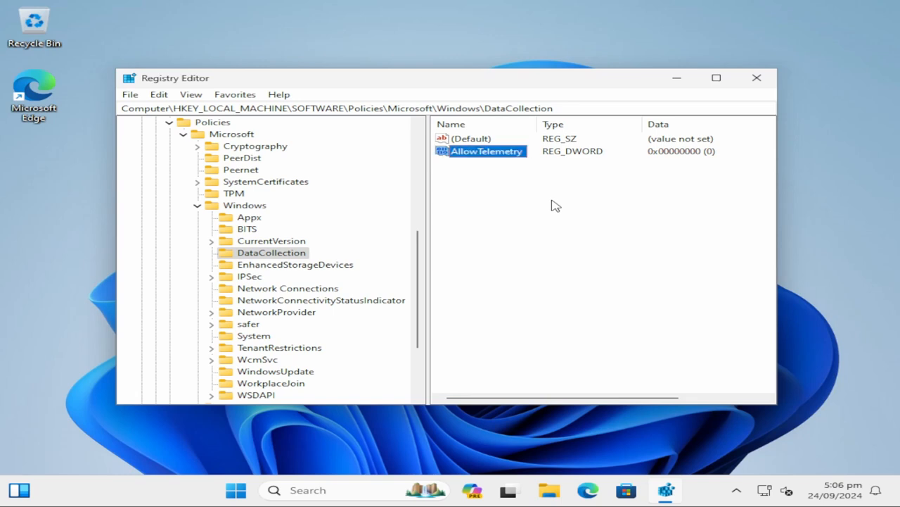
Accept 0 as the value data of AllowTelemetry and close Registry Editor
double_click(502, 152)
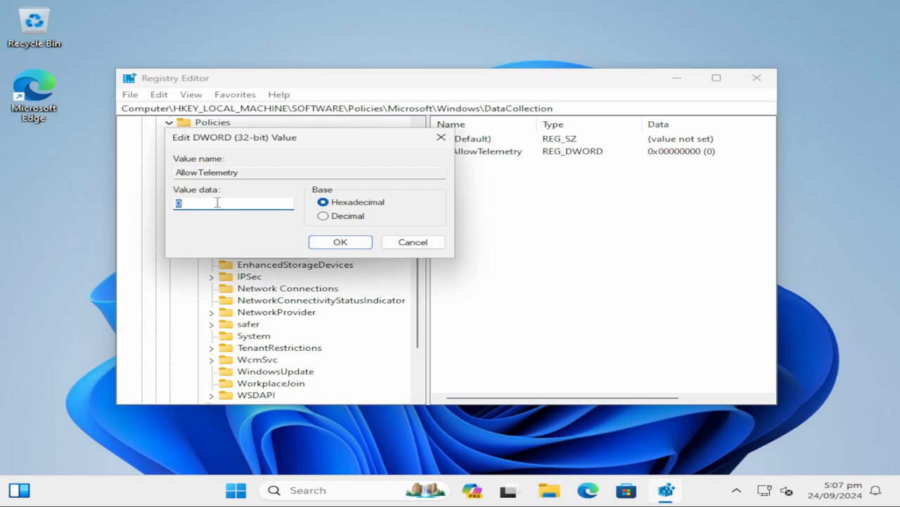
drag(306, 142, 443, 162)
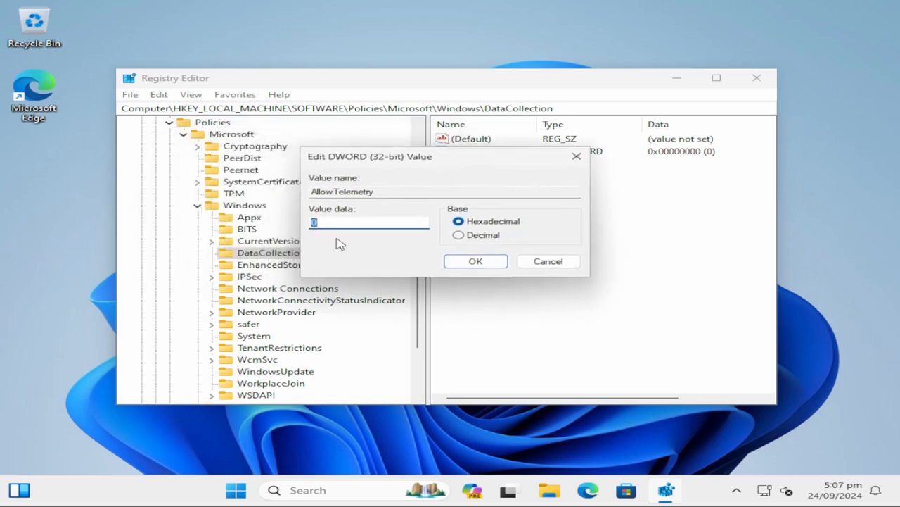
click(448, 266)
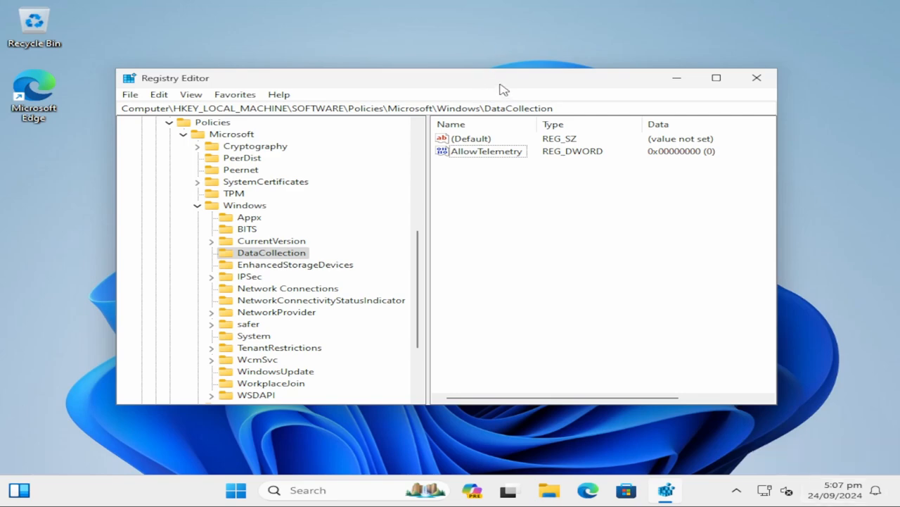
mouse_move(500, 85)
mouse_down()
mouse_move(481, 70)
mouse_move(497, 80)
mouse_up()
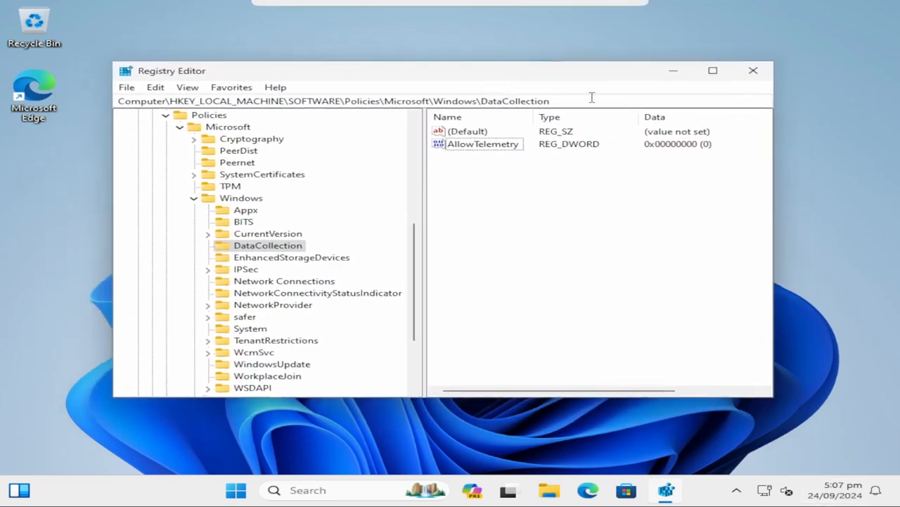
click(753, 72)
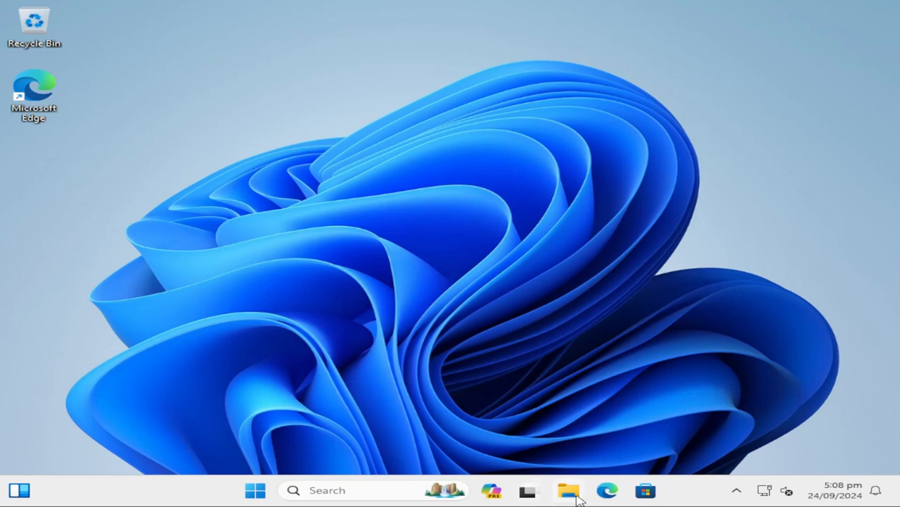
right_click(647, 491)
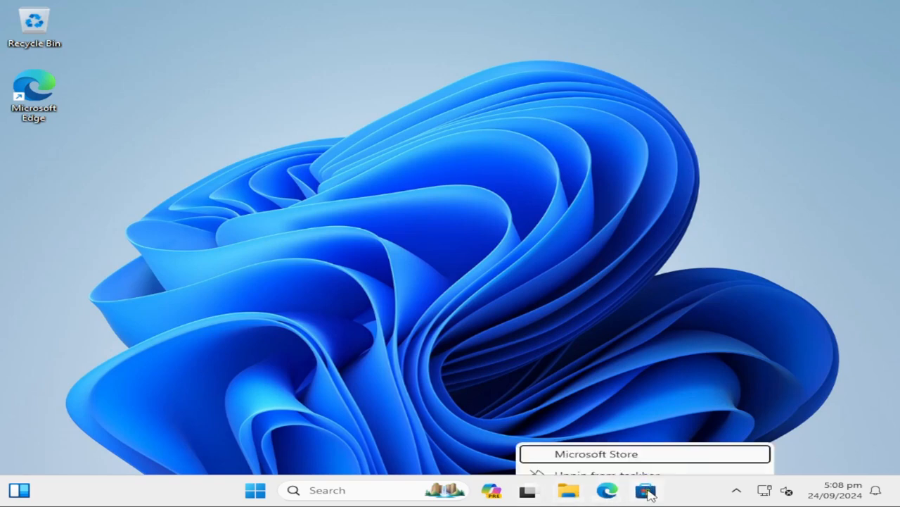
click(439, 338)
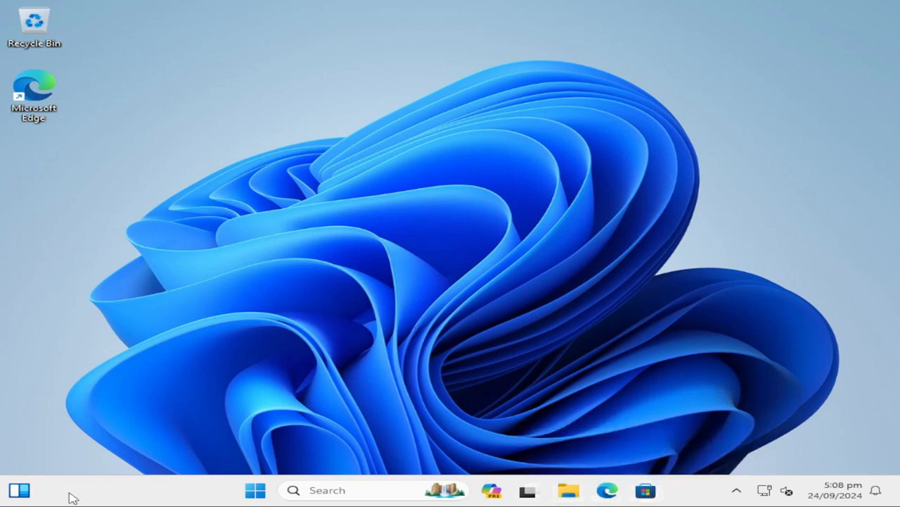
click(257, 492)
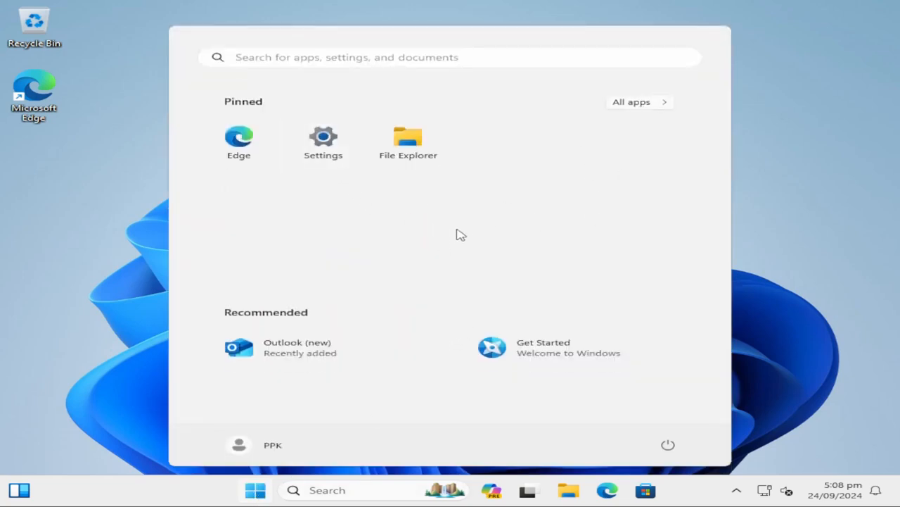
right_click(294, 351)
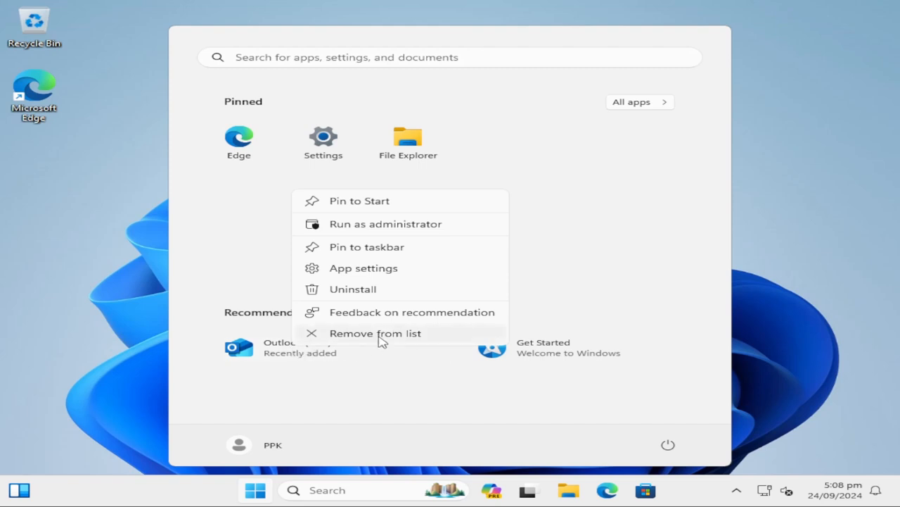
click(540, 220)
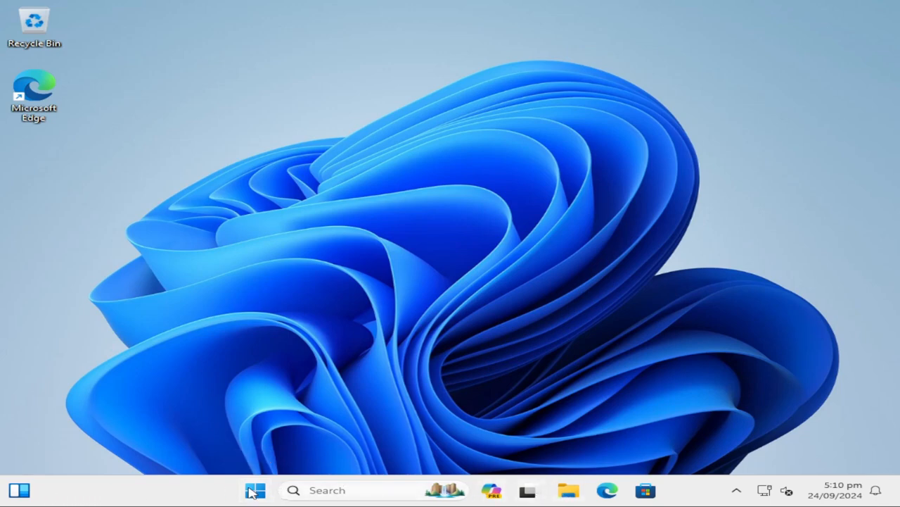
Set the taskbar alignment to Left in the taskbar behavior settings and close Settings
right_click(691, 496)
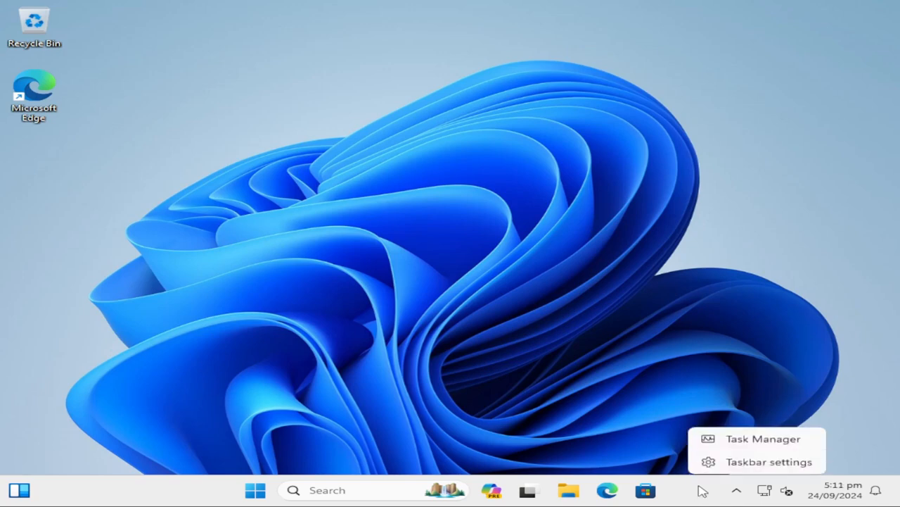
click(737, 463)
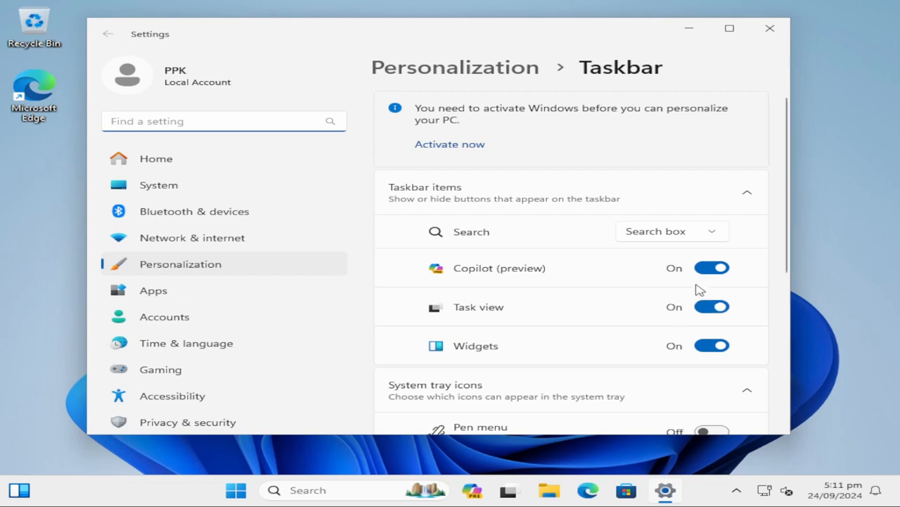
scroll(716, 280, down, 5)
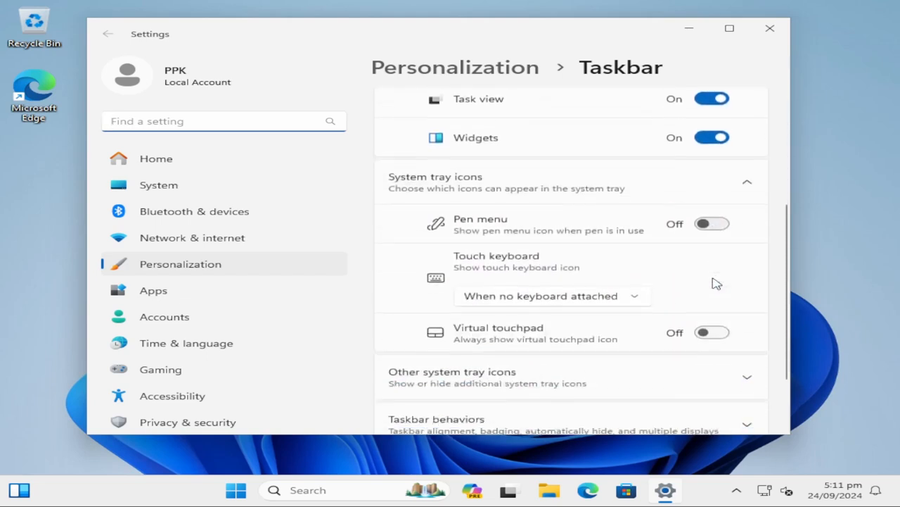
scroll(716, 280, down, 1)
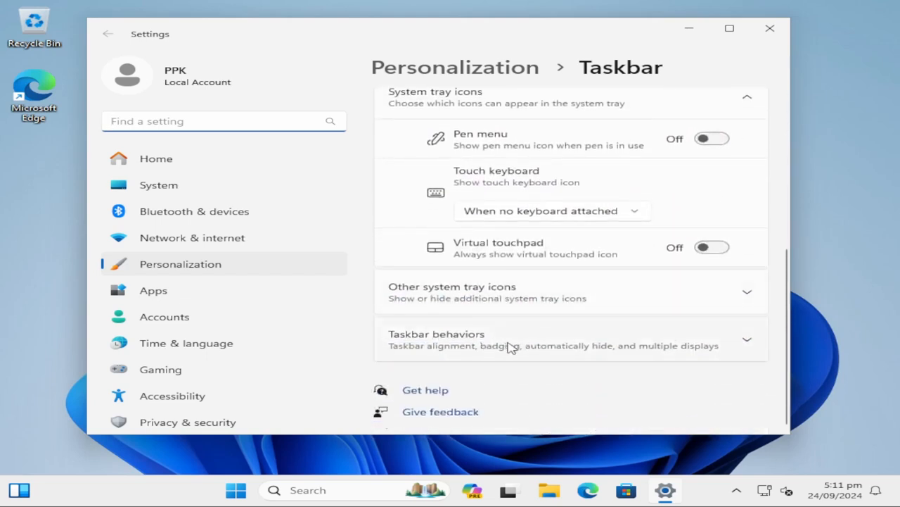
click(647, 343)
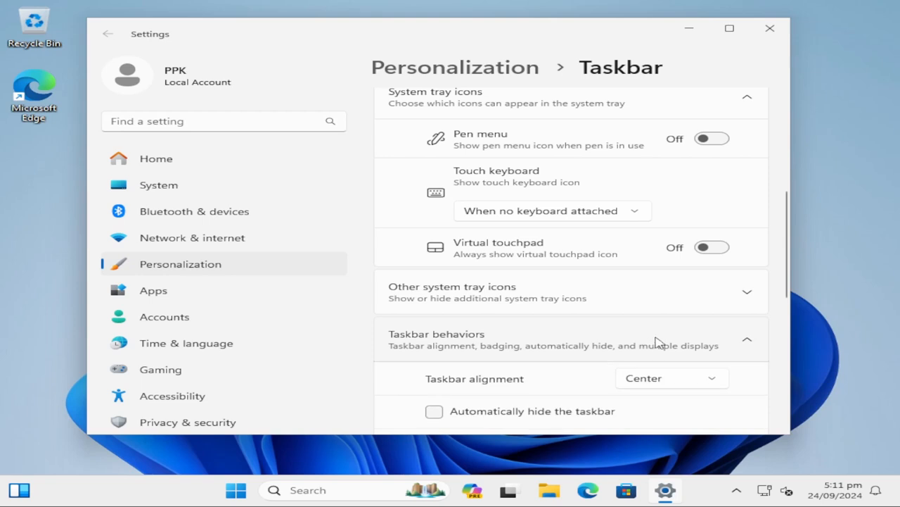
scroll(660, 341, down, 3)
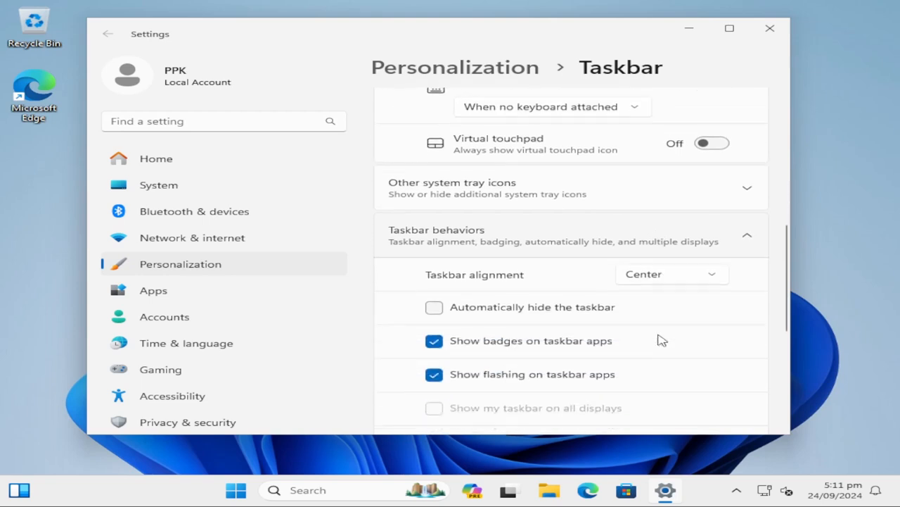
click(709, 279)
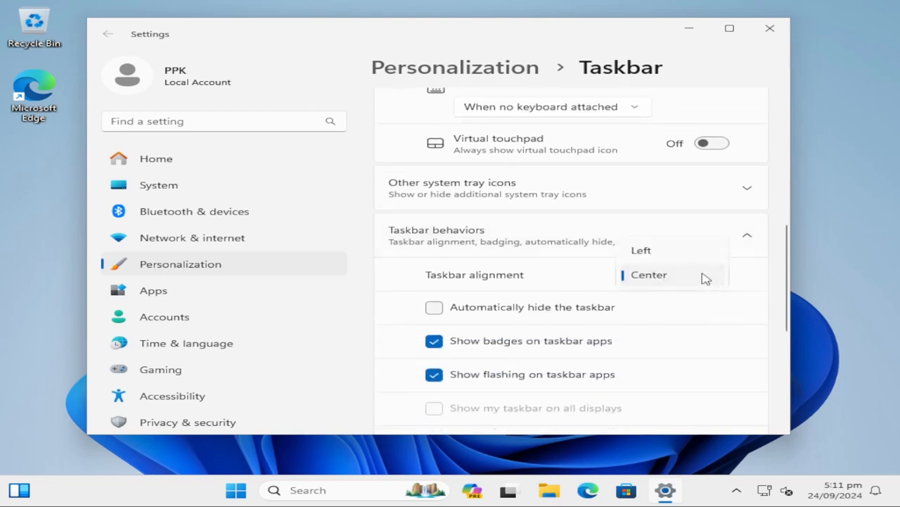
click(682, 254)
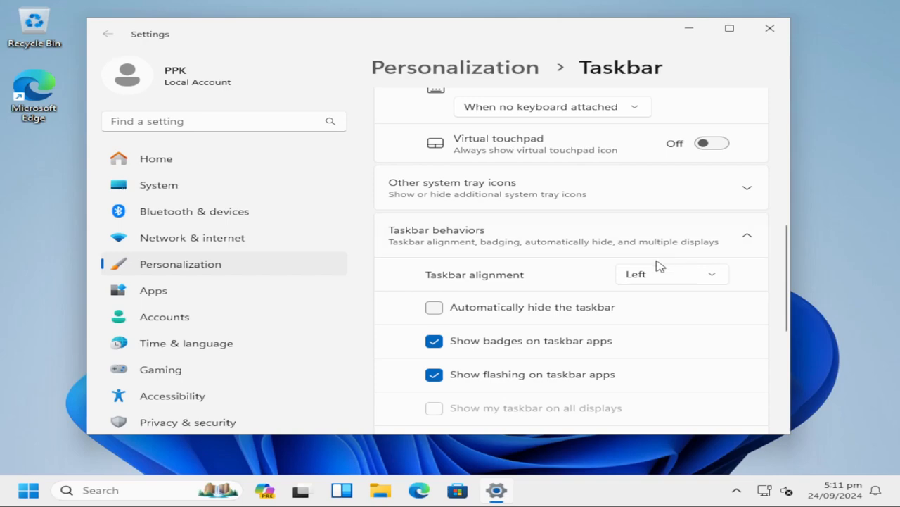
click(769, 29)
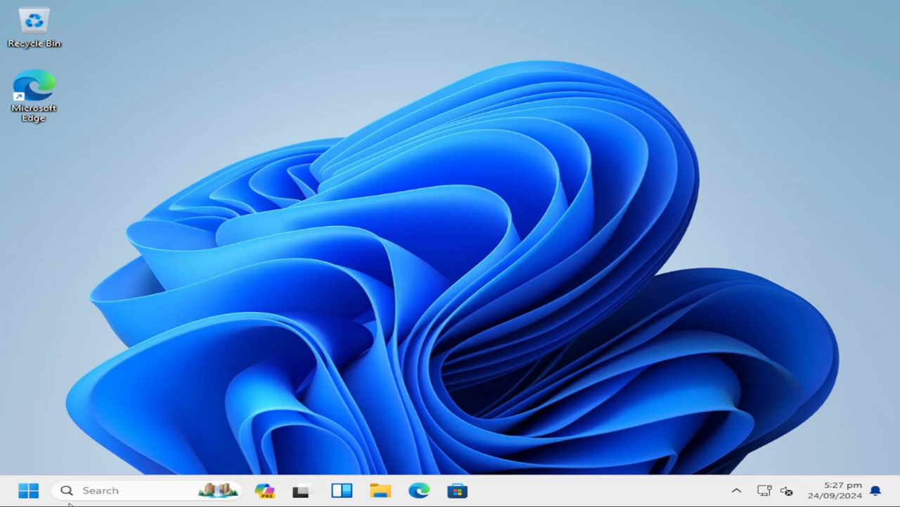
Open the System power settings and set the power mode to Best performance
click(28, 491)
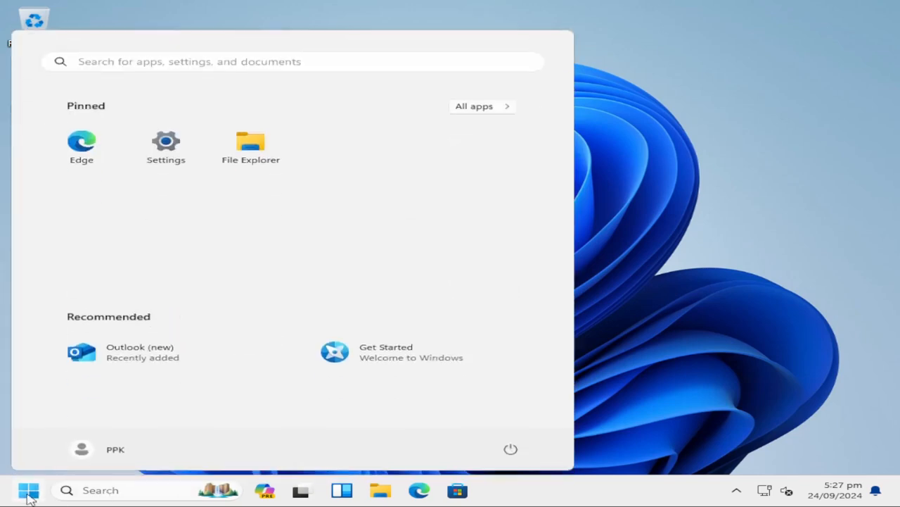
click(167, 153)
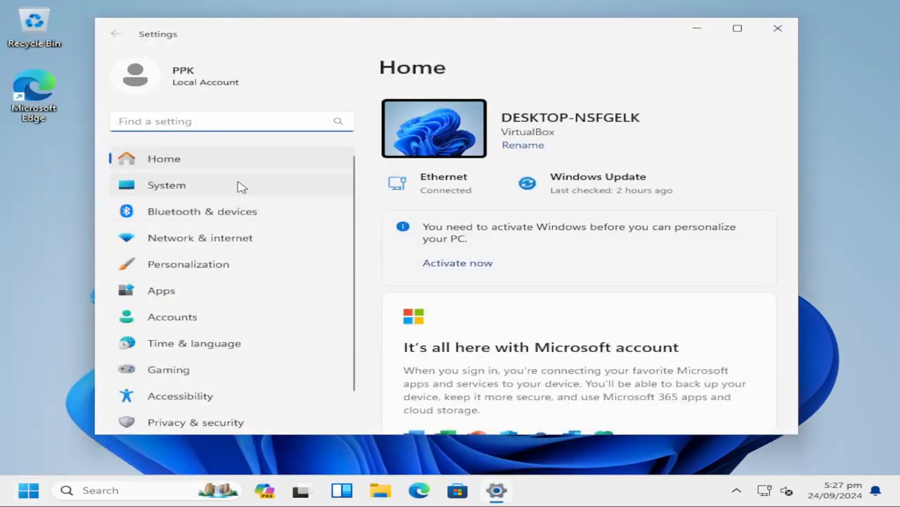
click(219, 187)
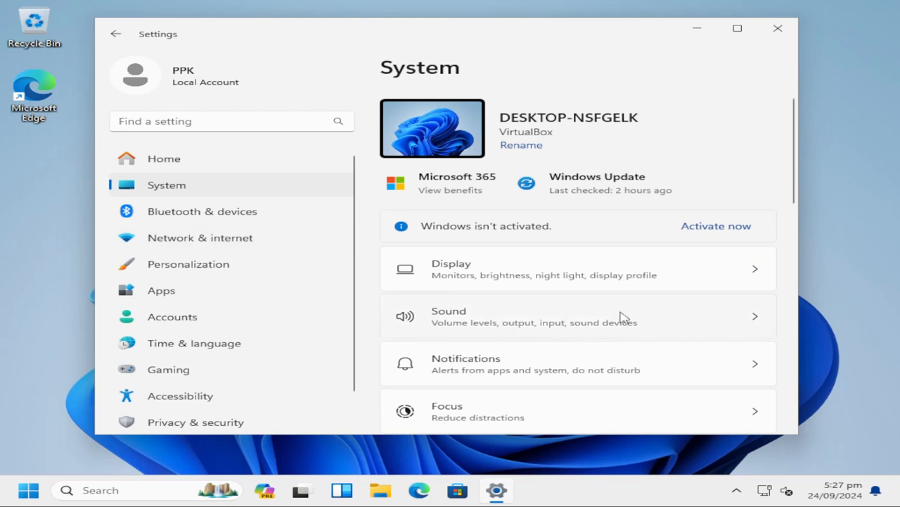
scroll(627, 320, down, 3)
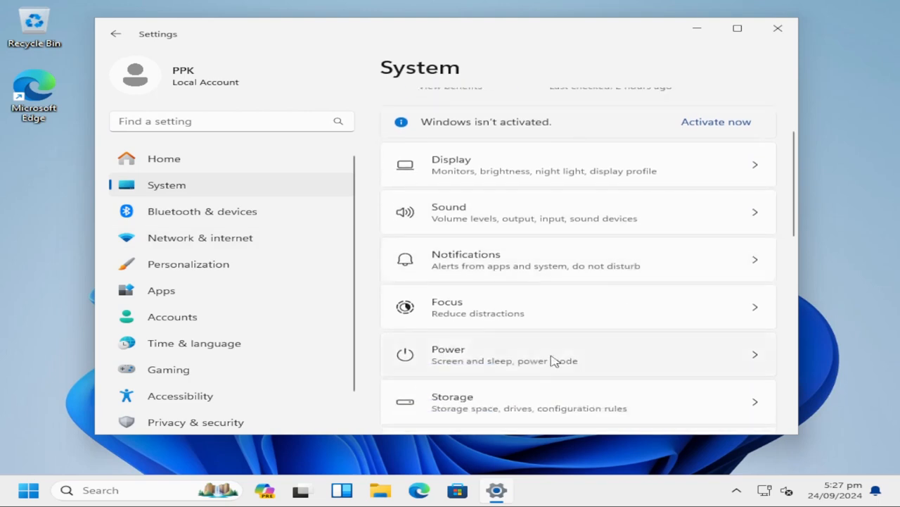
click(552, 360)
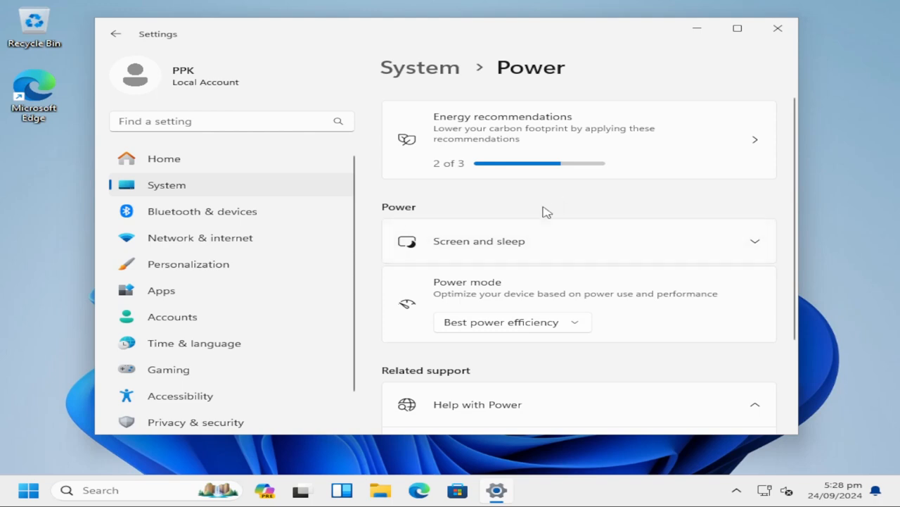
click(576, 324)
click(521, 372)
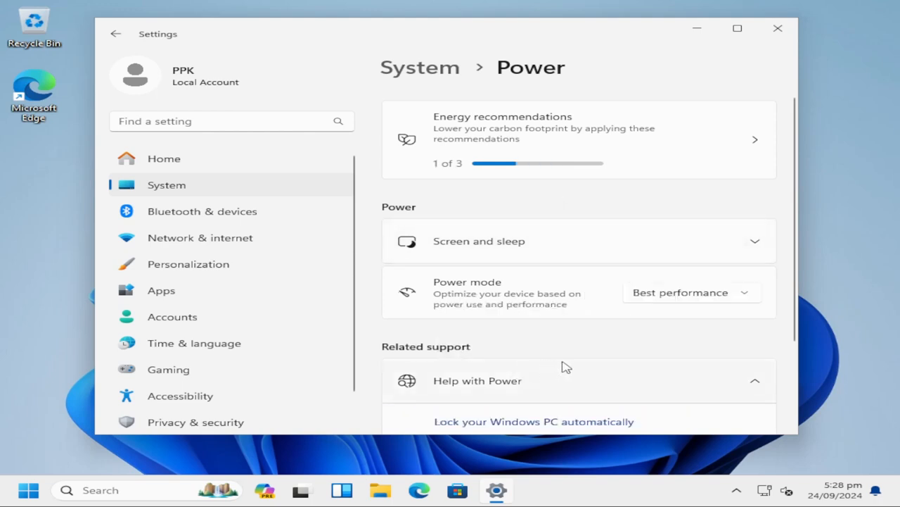
drag(545, 39, 509, 56)
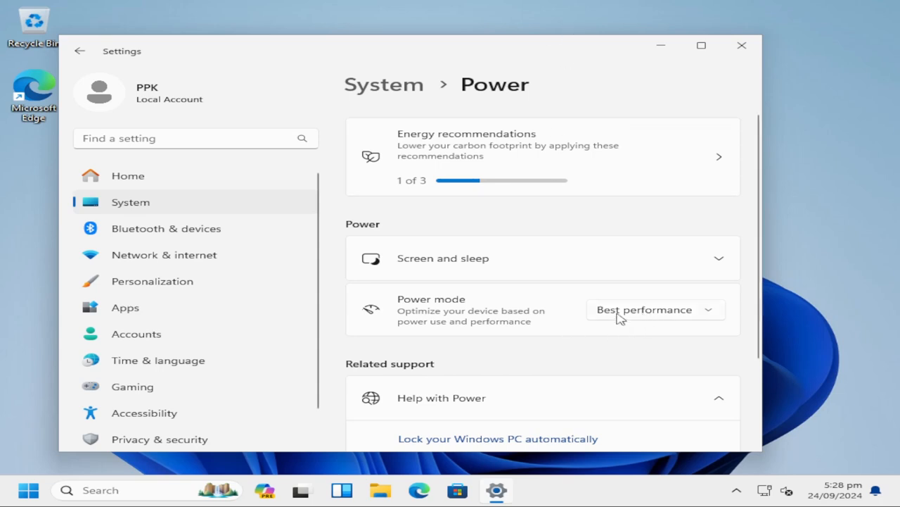
drag(438, 55, 473, 44)
scroll(595, 348, down, 3)
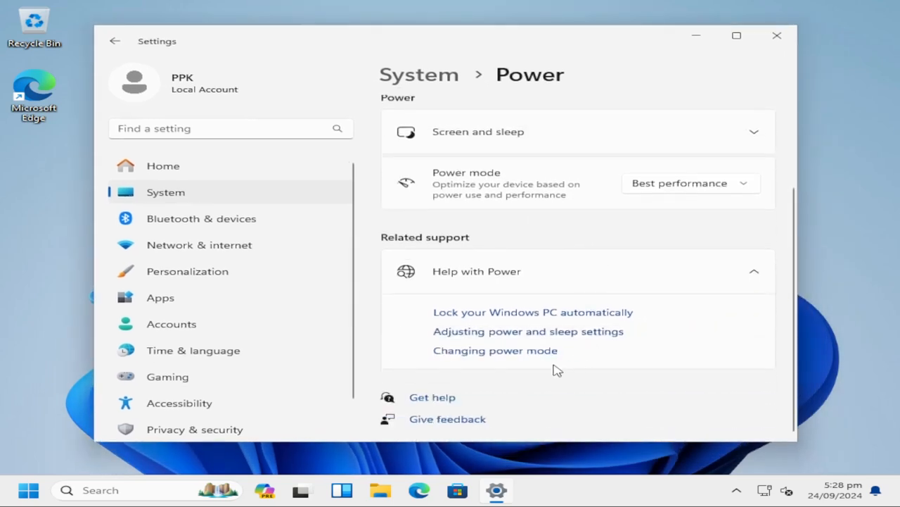
Open the Installed apps list in Settings and examine the installed apps and the options offered for Calculator
scroll(595, 378, up, 3)
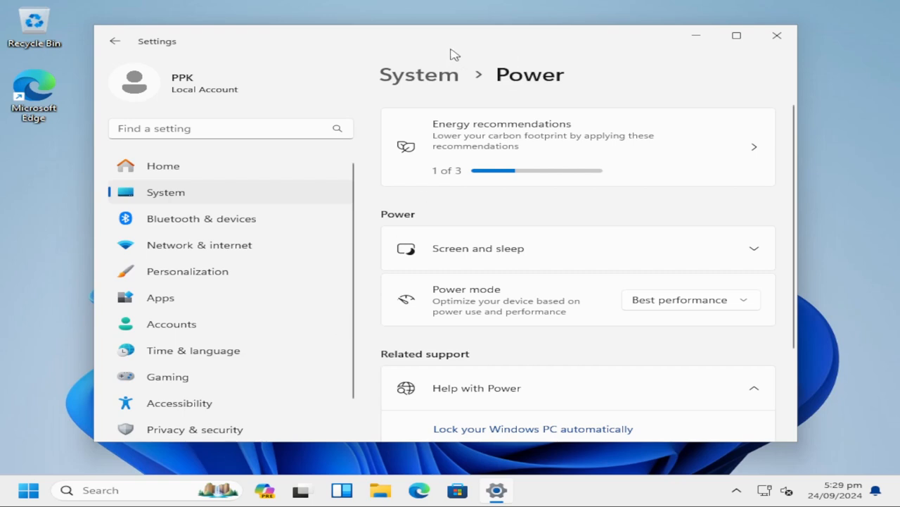
drag(453, 54, 422, 44)
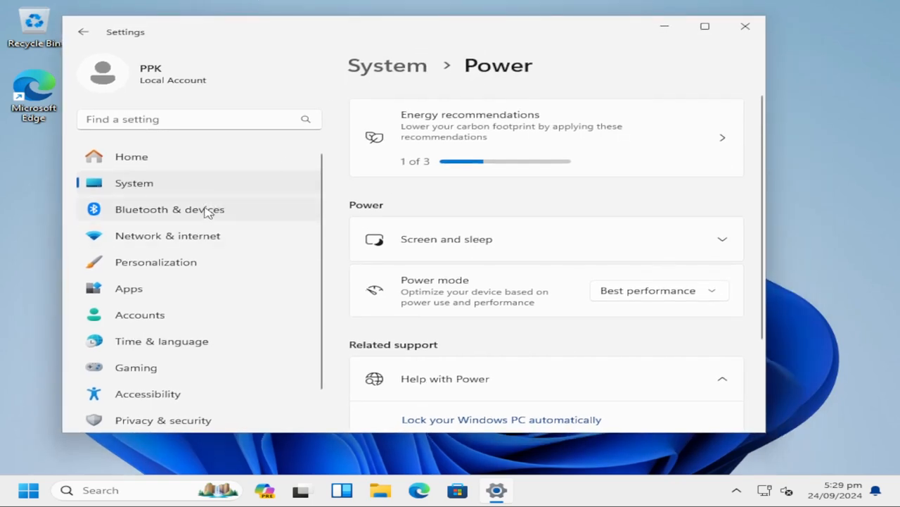
click(156, 292)
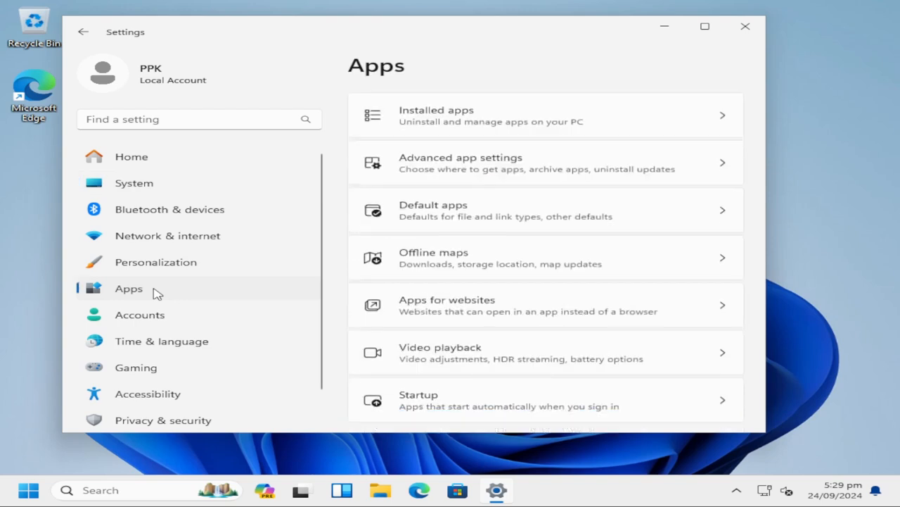
click(589, 123)
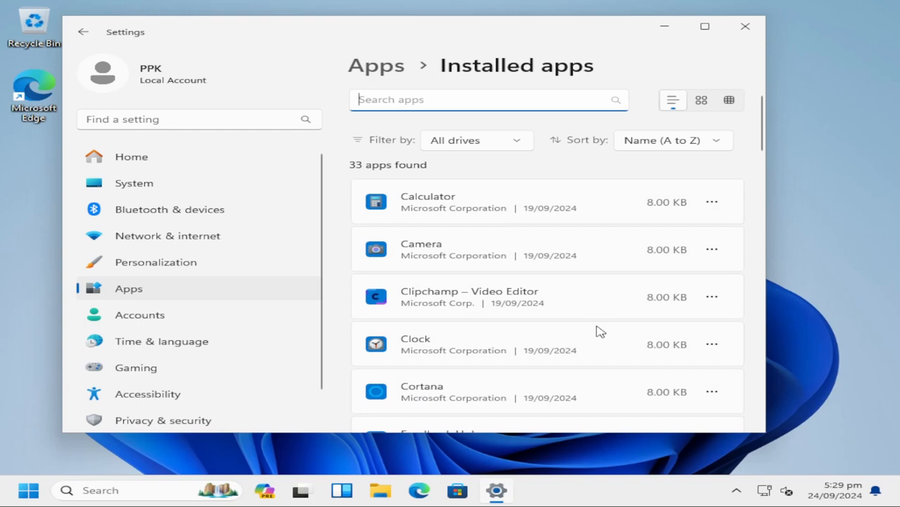
scroll(549, 331, down, 5)
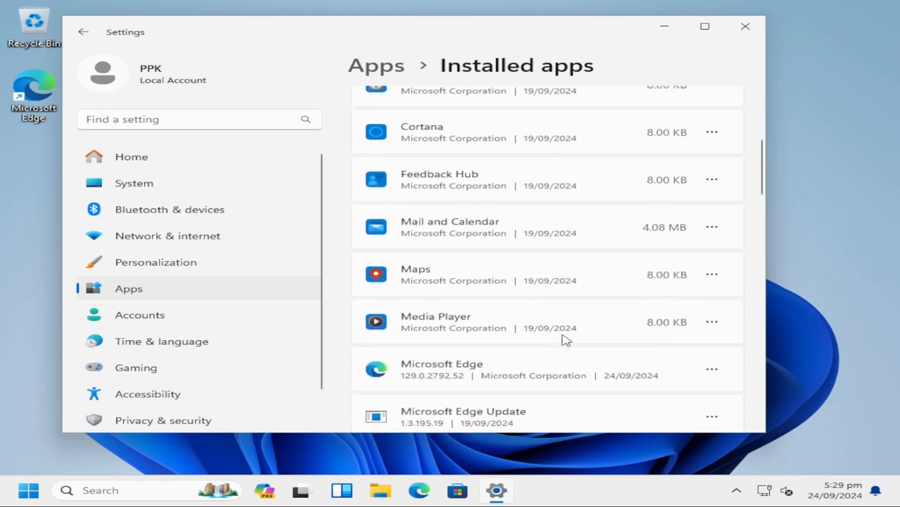
scroll(566, 339, down, 4)
scroll(566, 339, up, 9)
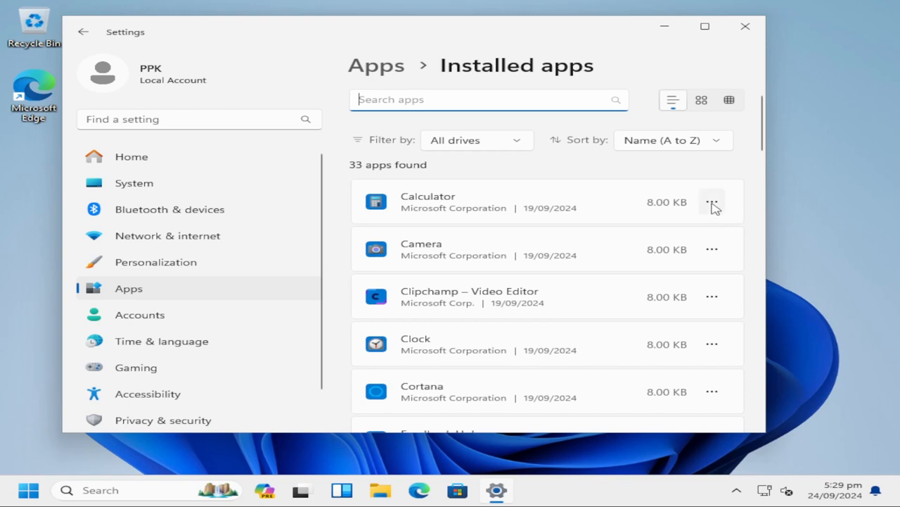
click(712, 204)
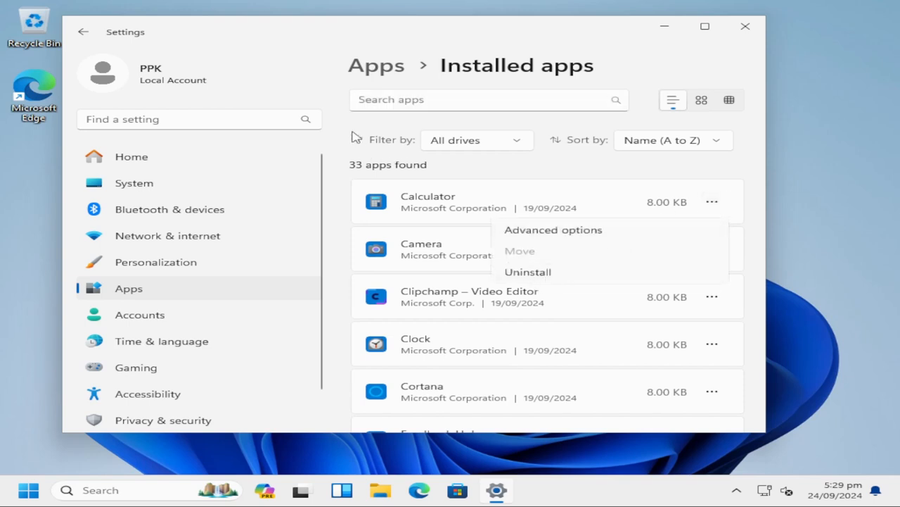
click(305, 66)
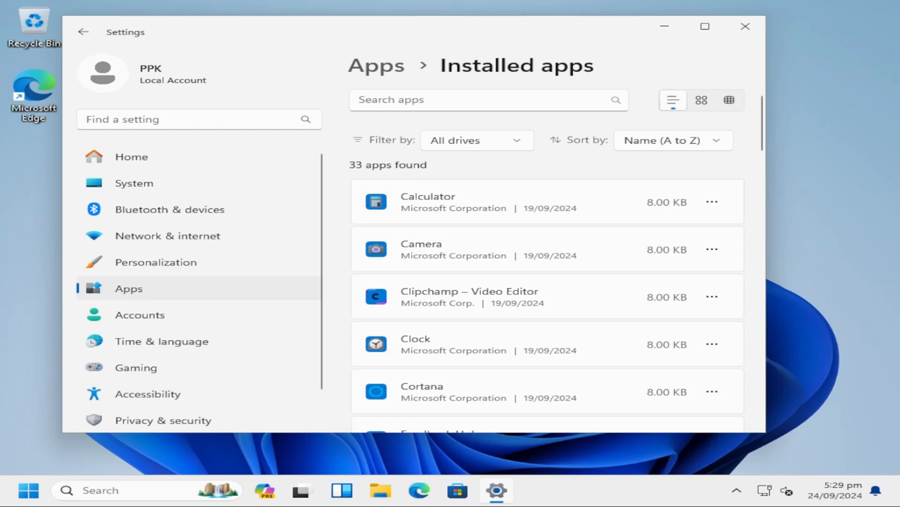
Search Settings for "game mode" and open the Game Mode settings
drag(424, 31, 440, 31)
click(189, 120)
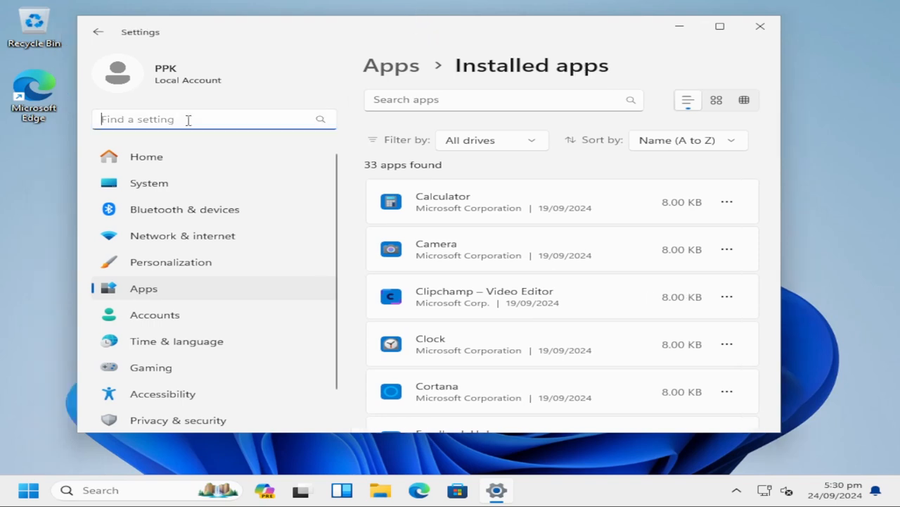
text(game)
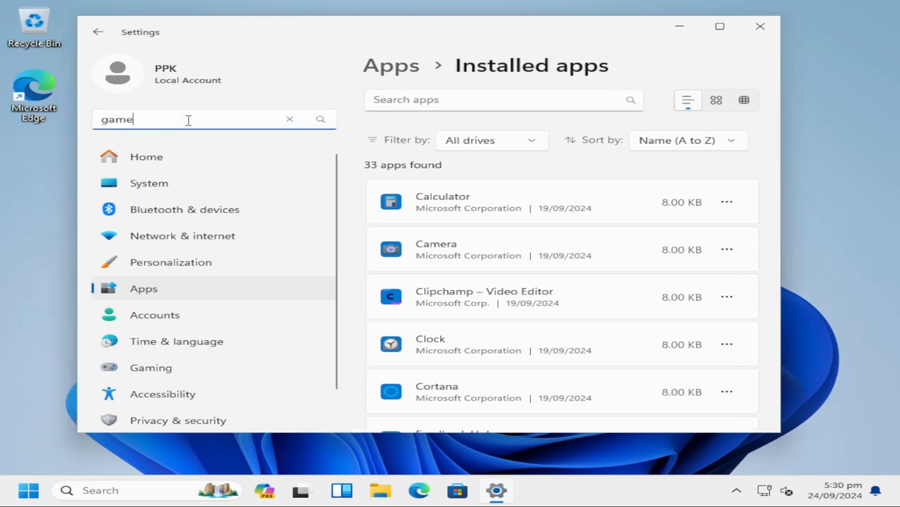
text( mdoe)
key(BackSpace)
key(BackSpace)
key(BackSpace)
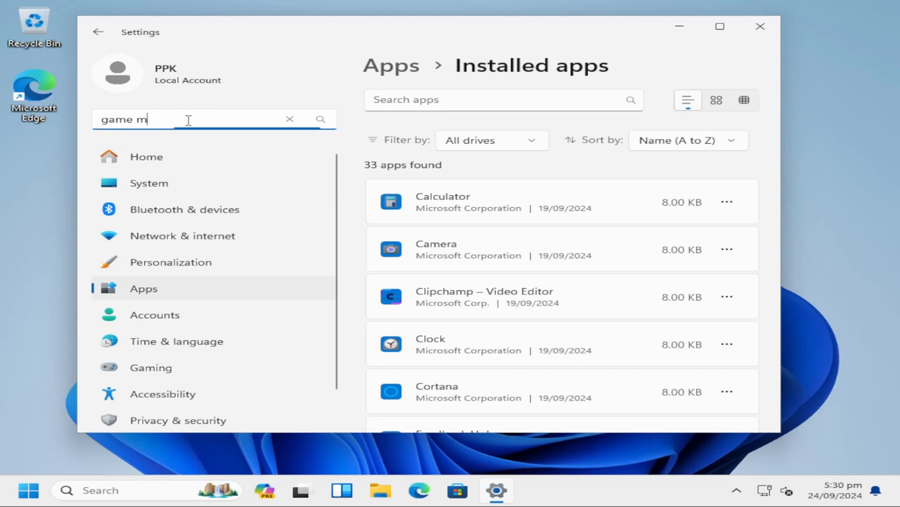
text(ode)
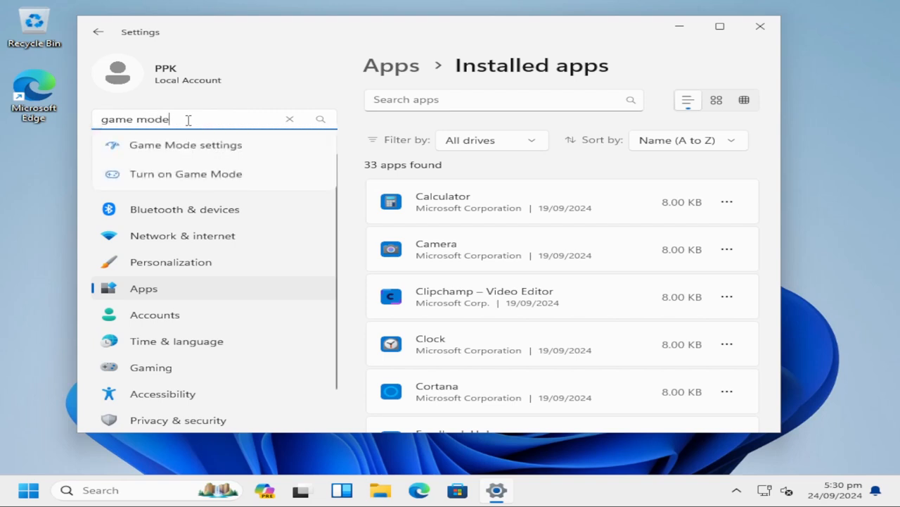
click(198, 152)
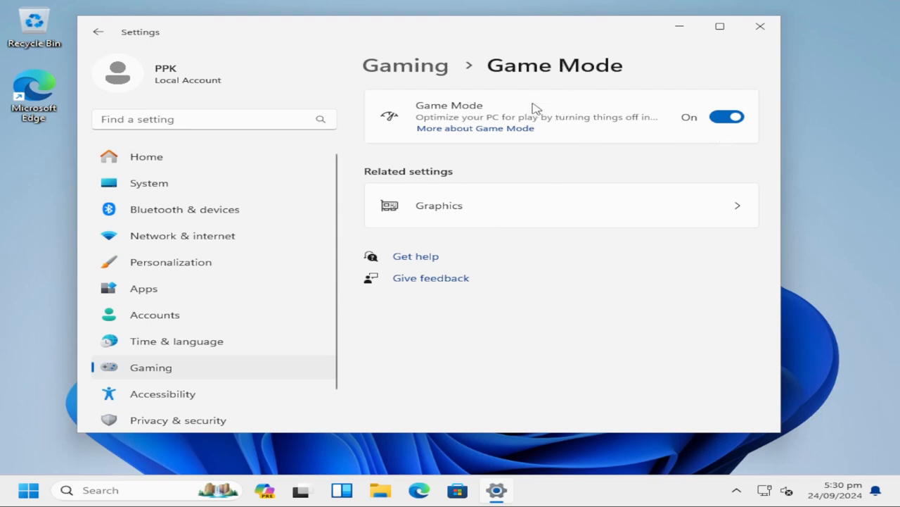
Turn off Game Mode and open the related Graphics settings
drag(527, 35, 553, 38)
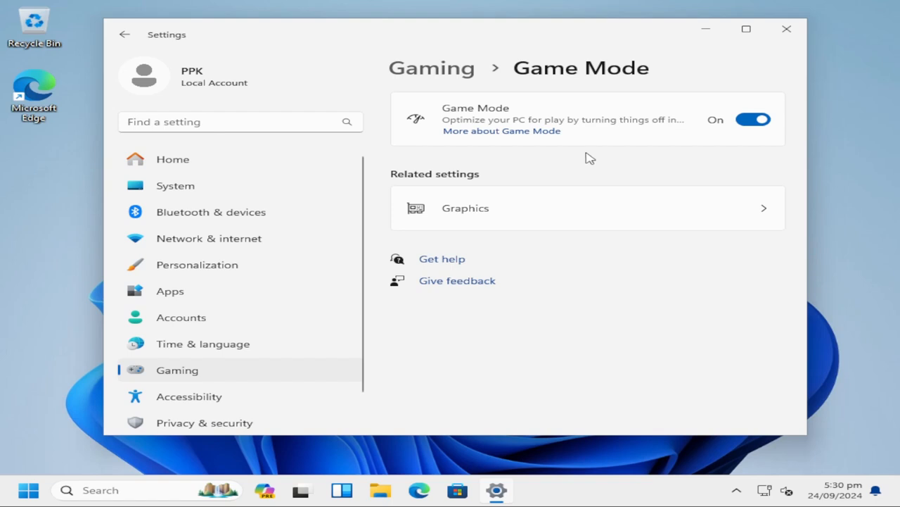
click(756, 120)
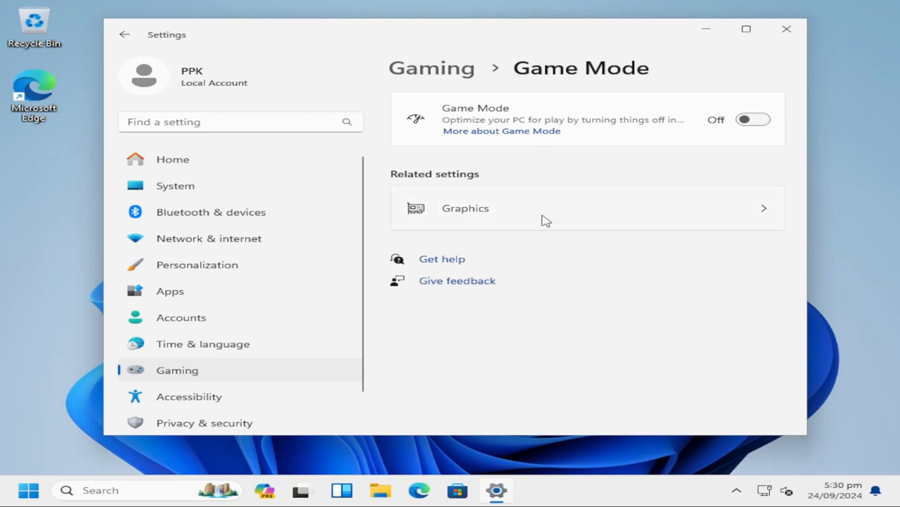
click(630, 215)
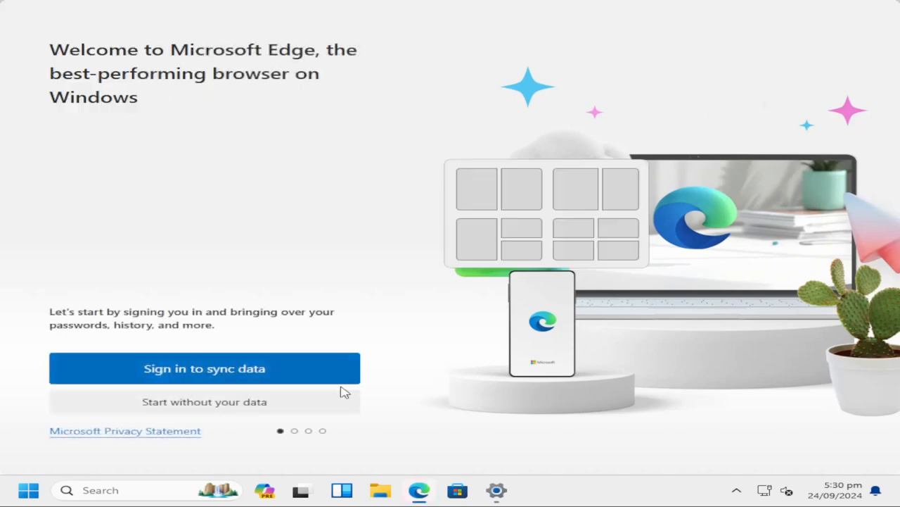
Choose to start without your data in the Microsoft Edge welcome setup and show the desktop
click(301, 406)
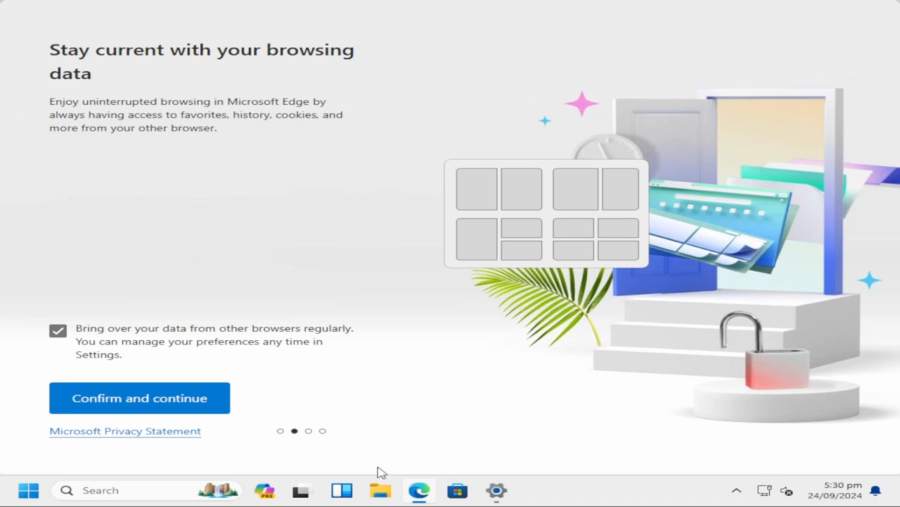
drag(601, 78, 237, 255)
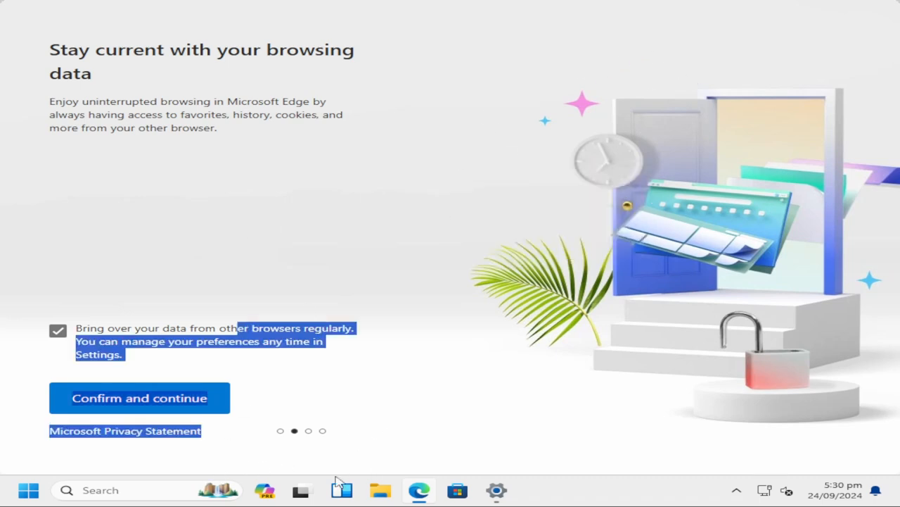
click(898, 492)
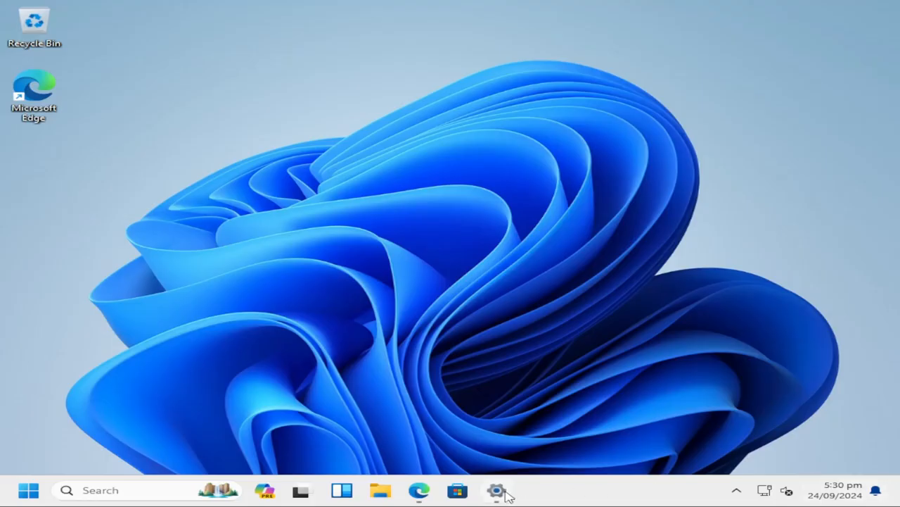
Return to the Graphics page in Settings, look through the custom graphics options for apps, and close Settings
click(505, 493)
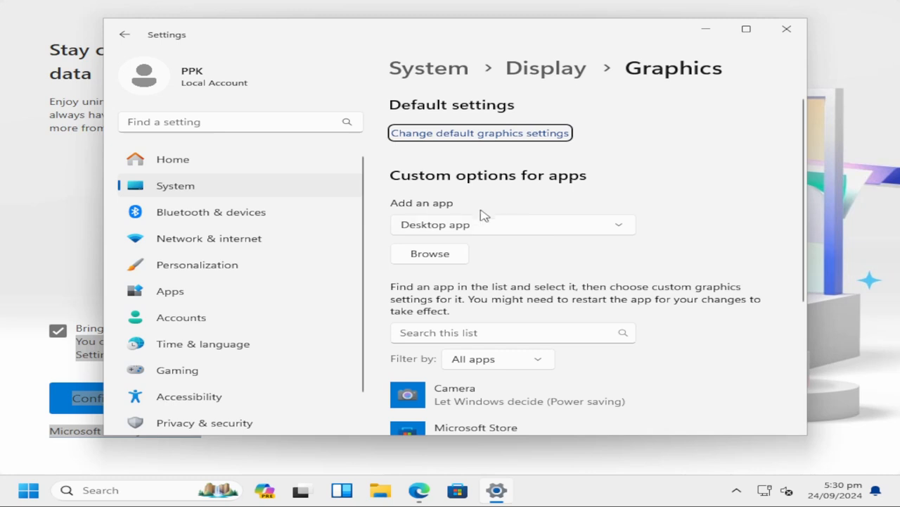
scroll(546, 308, down, 5)
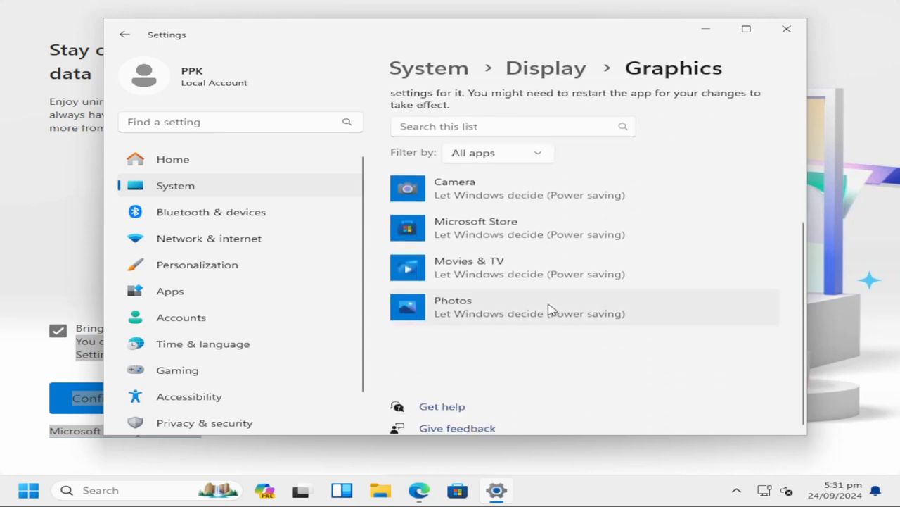
scroll(549, 309, up, 3)
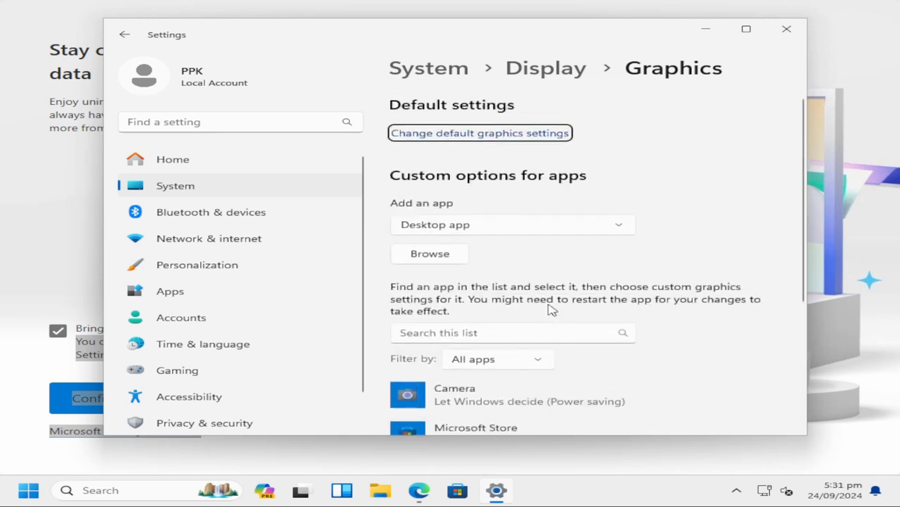
click(788, 30)
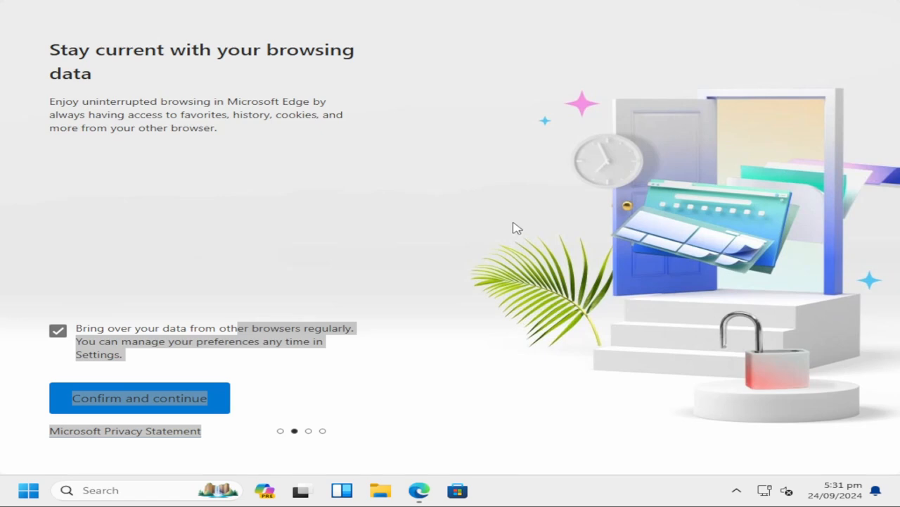